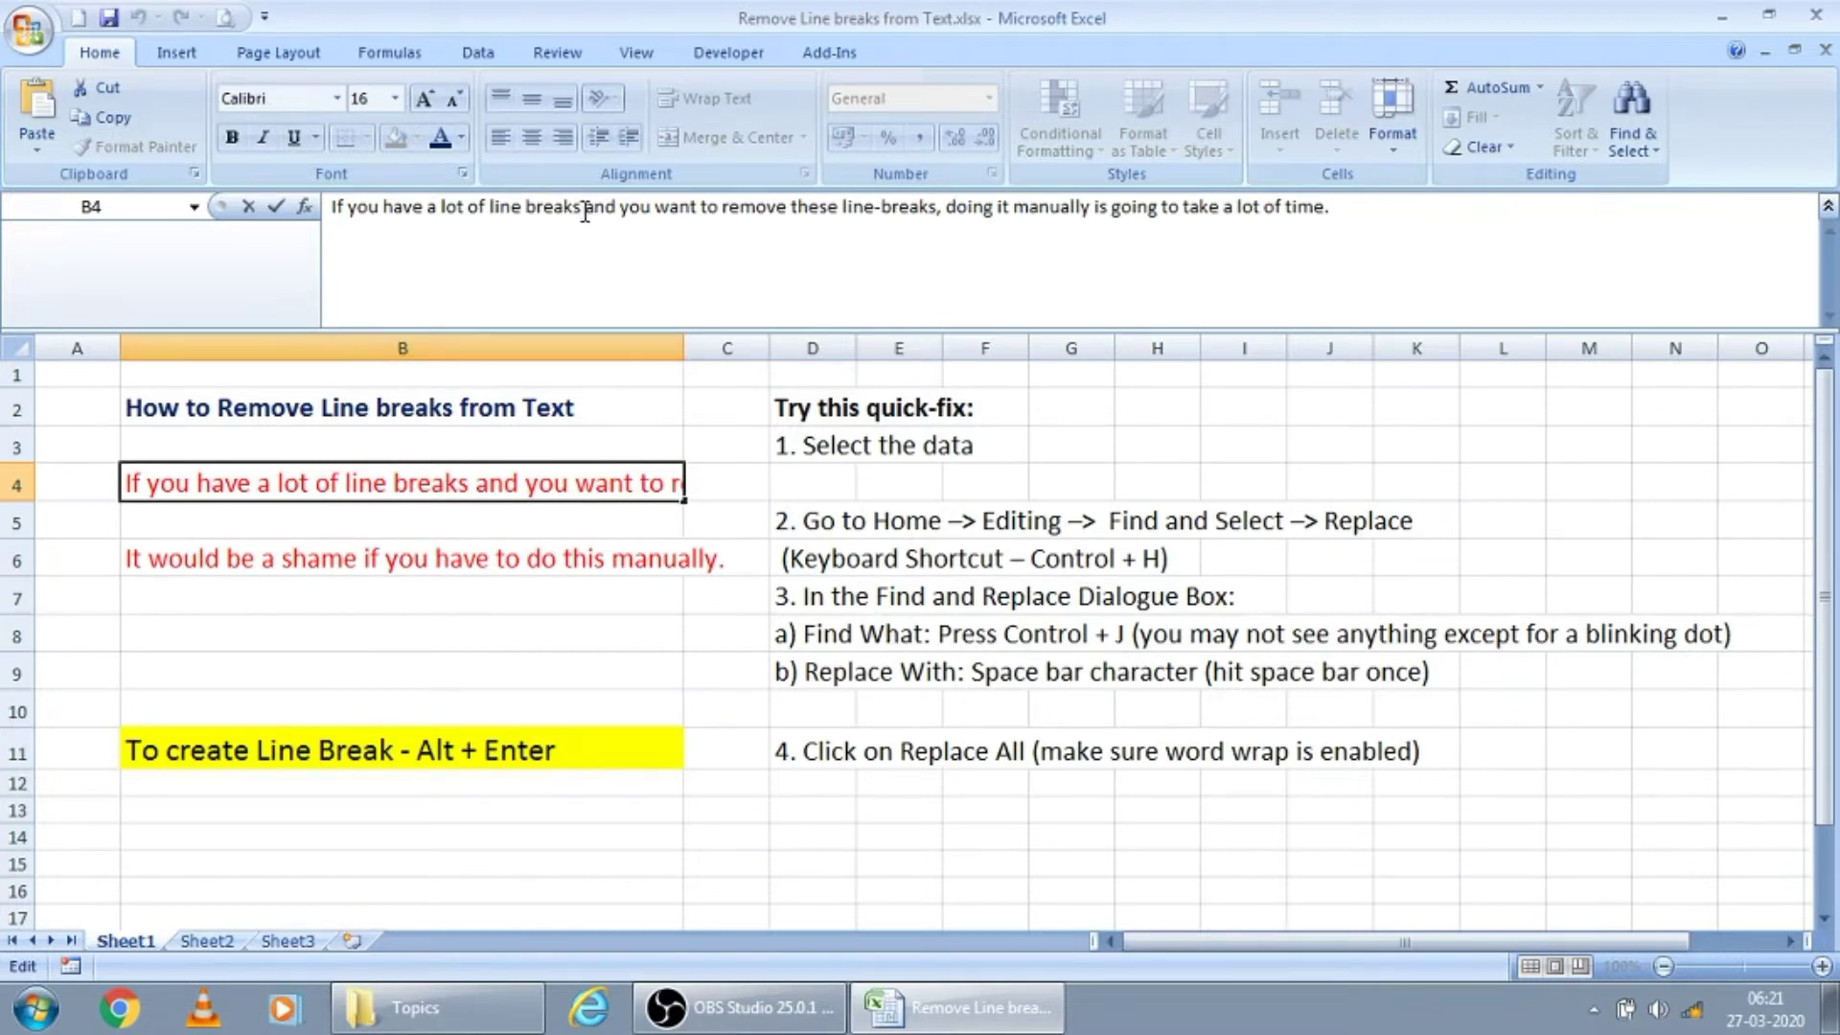
# Split the text in cell B4 with line breaks after "line breaks", "these" and "manually"
pyautogui.hotkey('alt', 'Return')
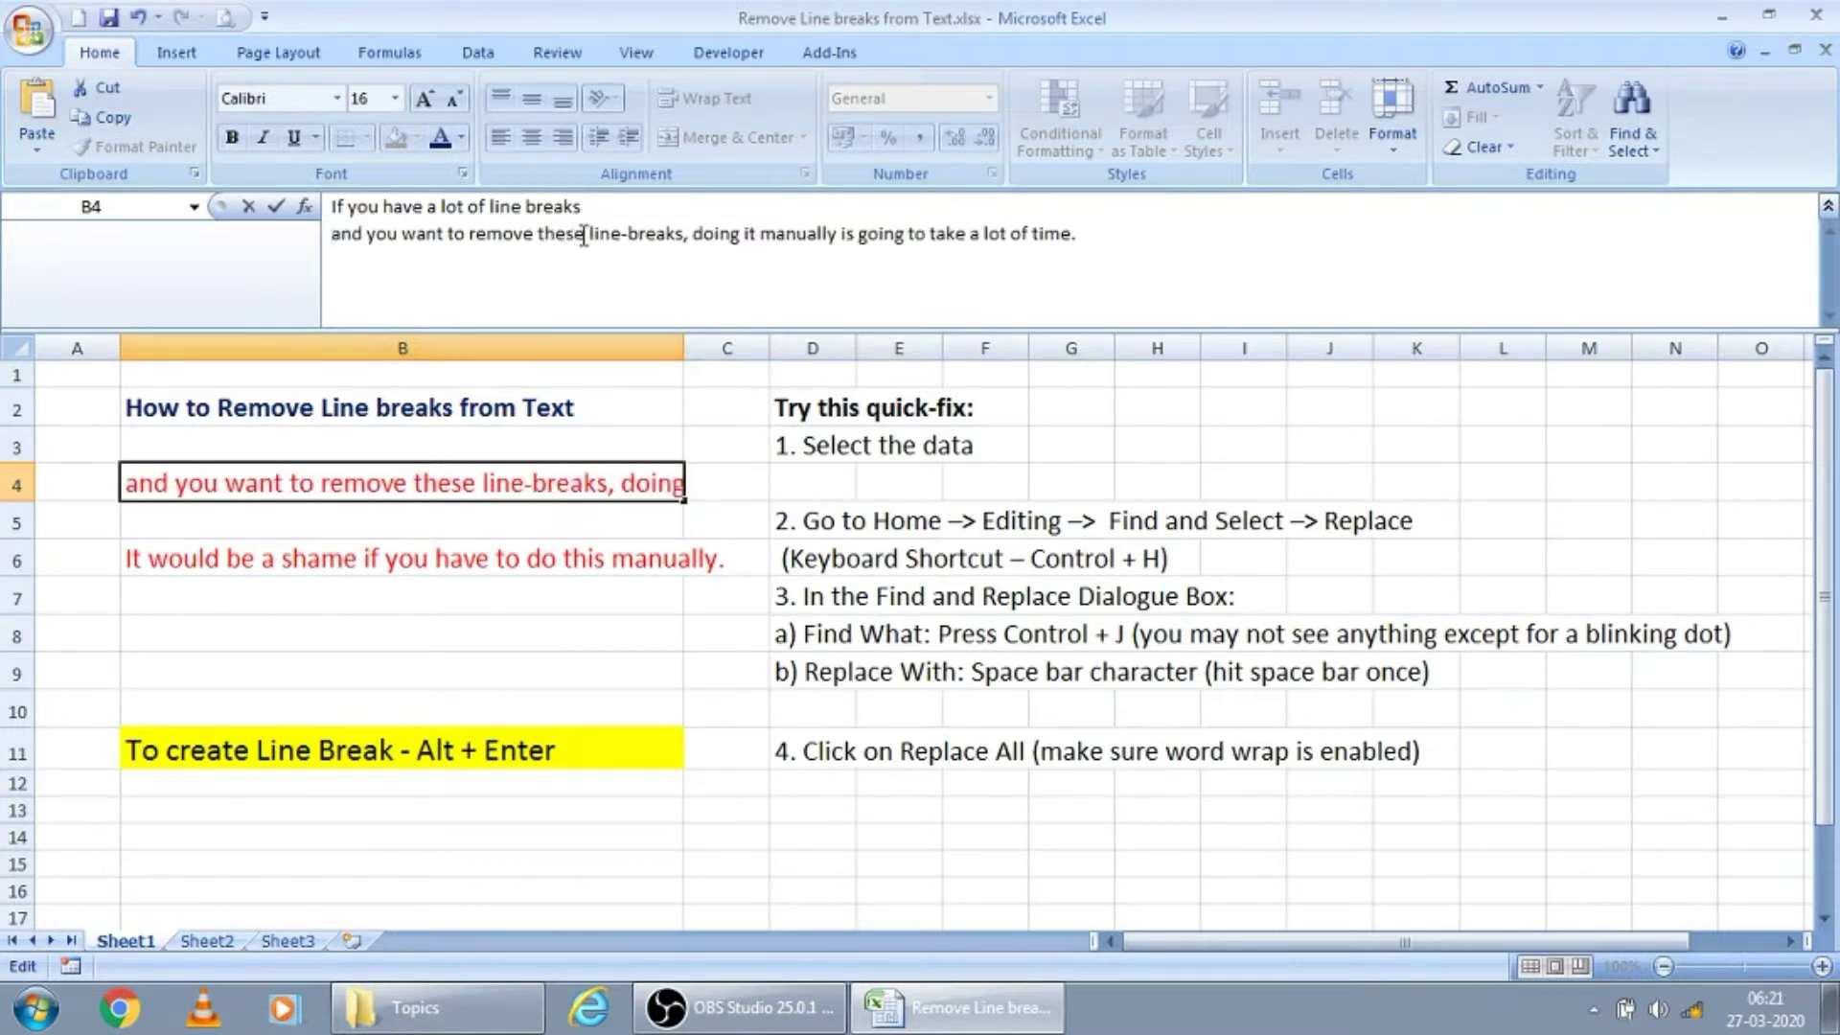
pyautogui.click(589, 234)
pyautogui.hotkey('alt', 'Return')
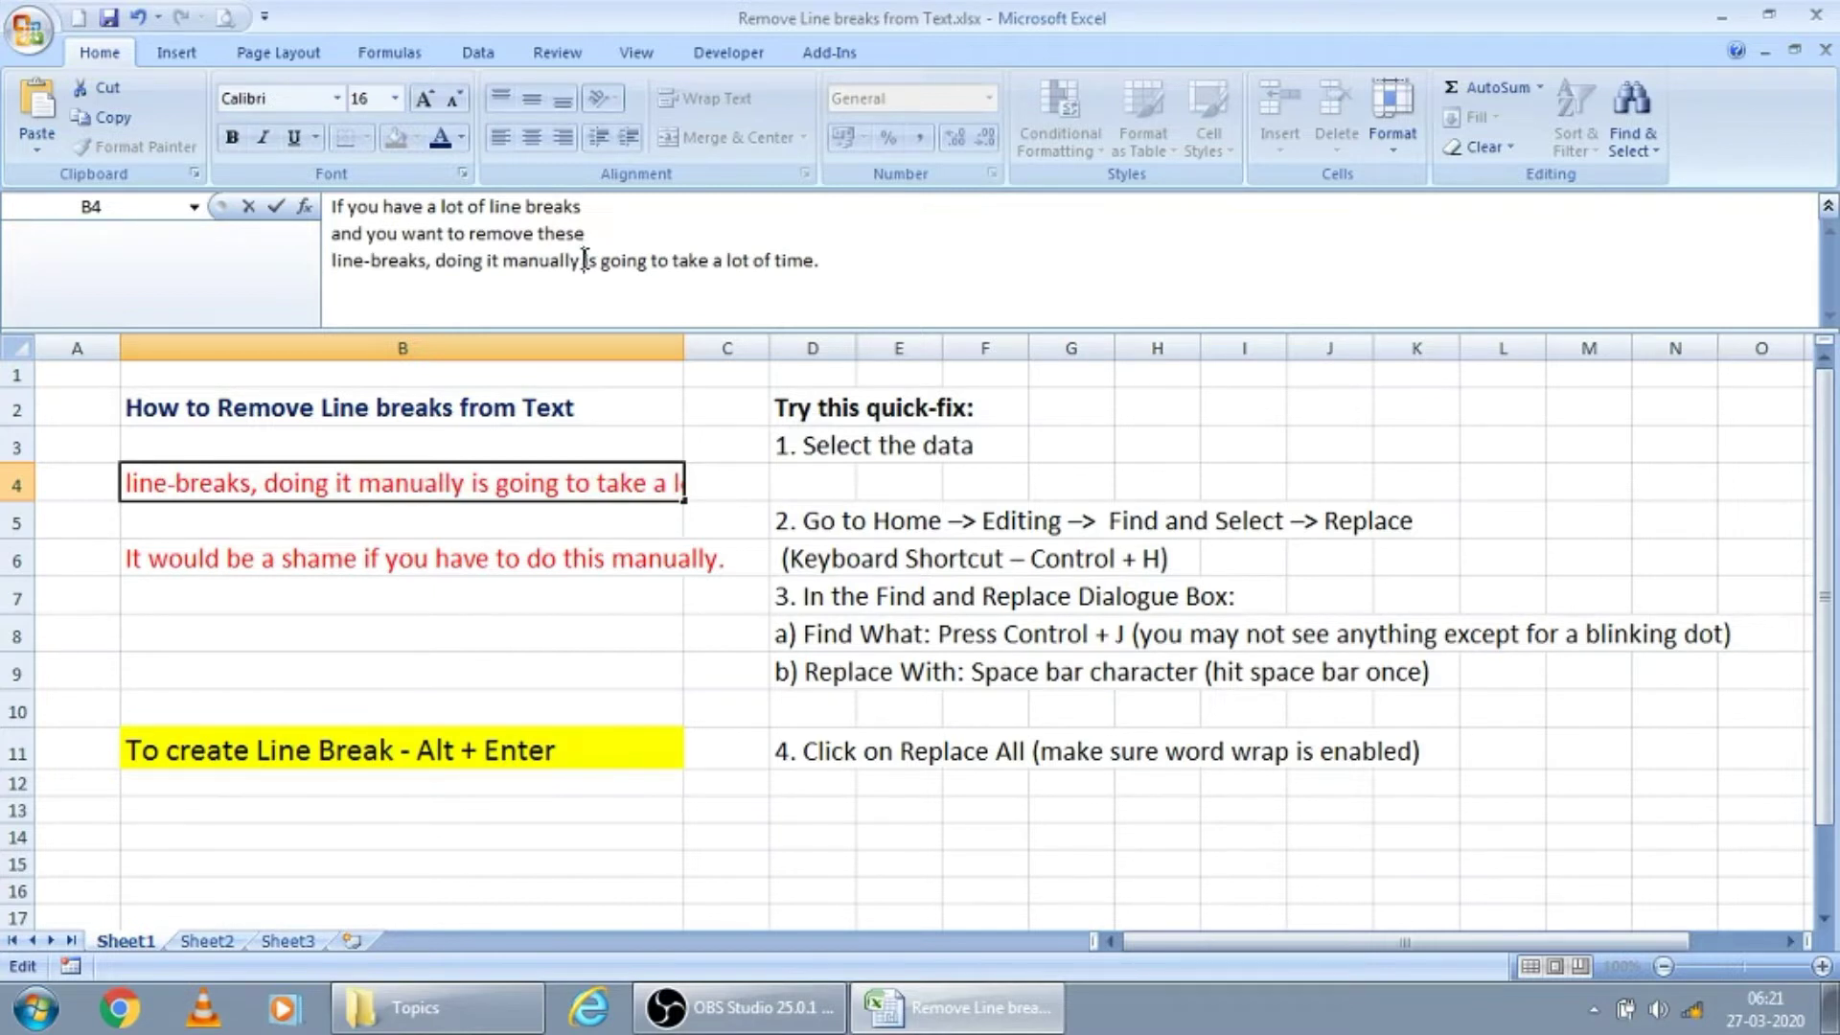
pyautogui.click(585, 260)
pyautogui.hotkey('alt', 'Return')
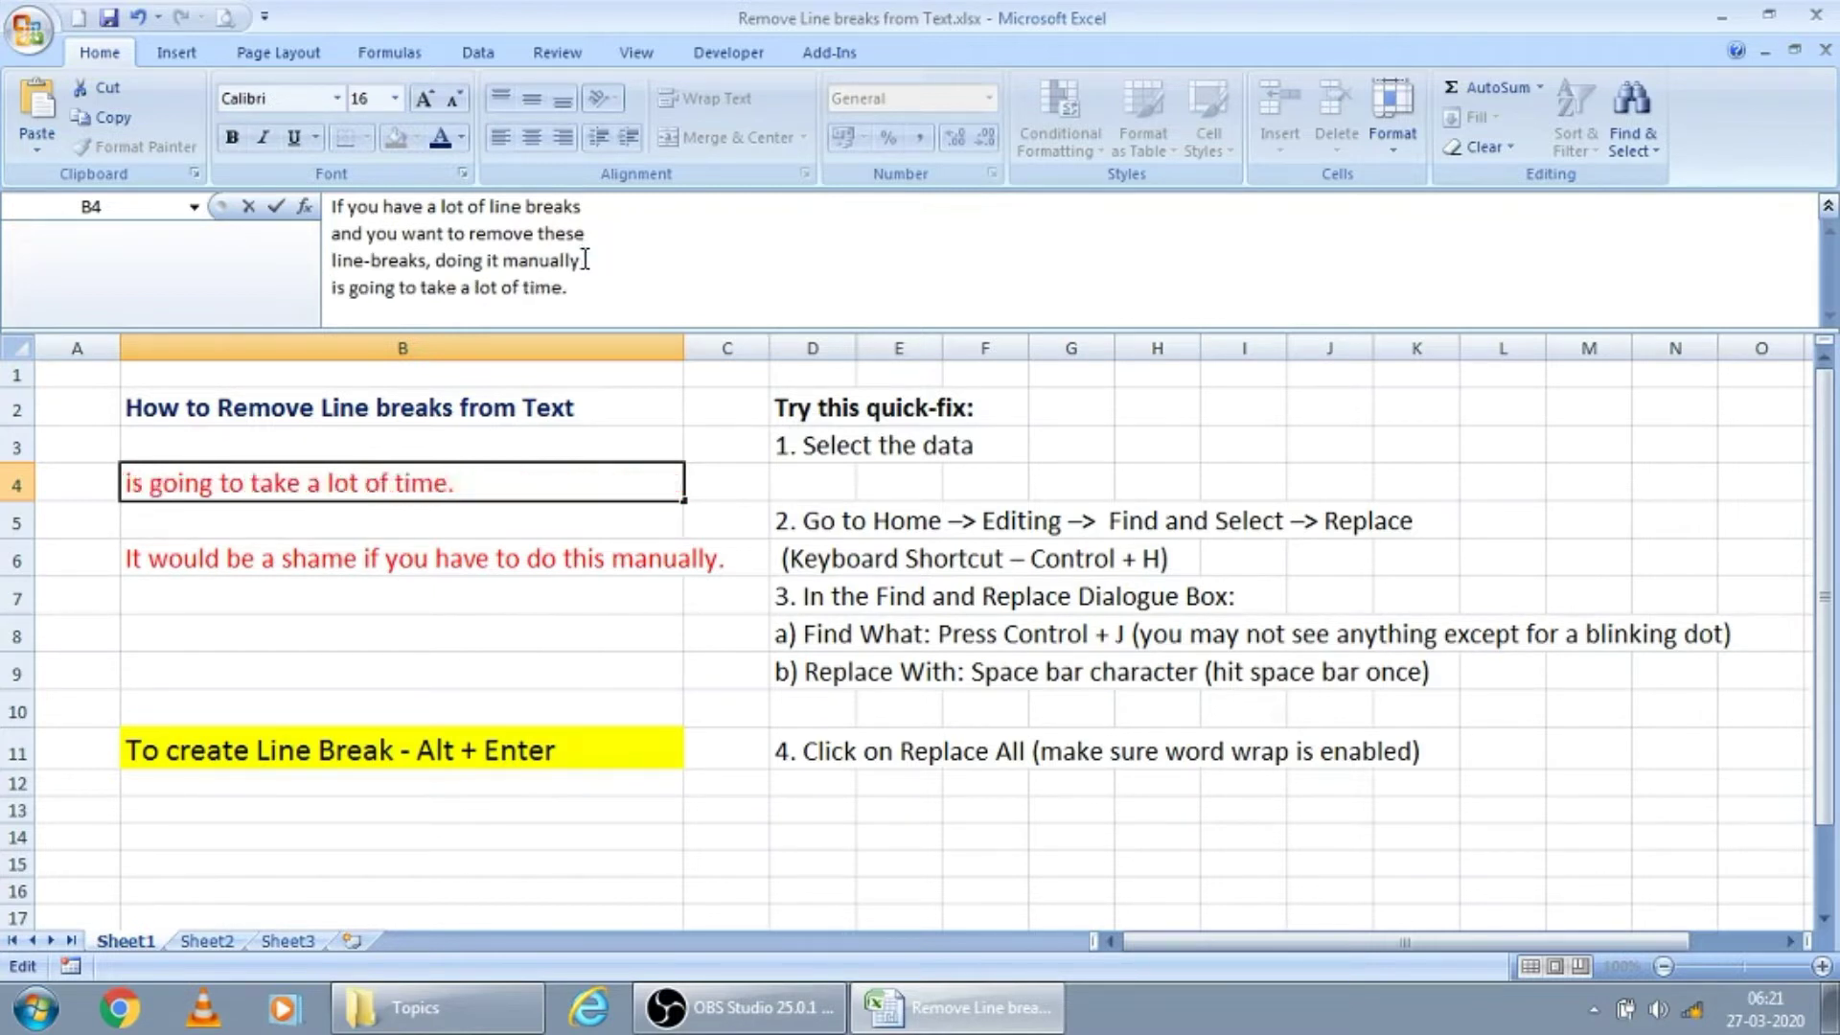
pyautogui.press('Return')
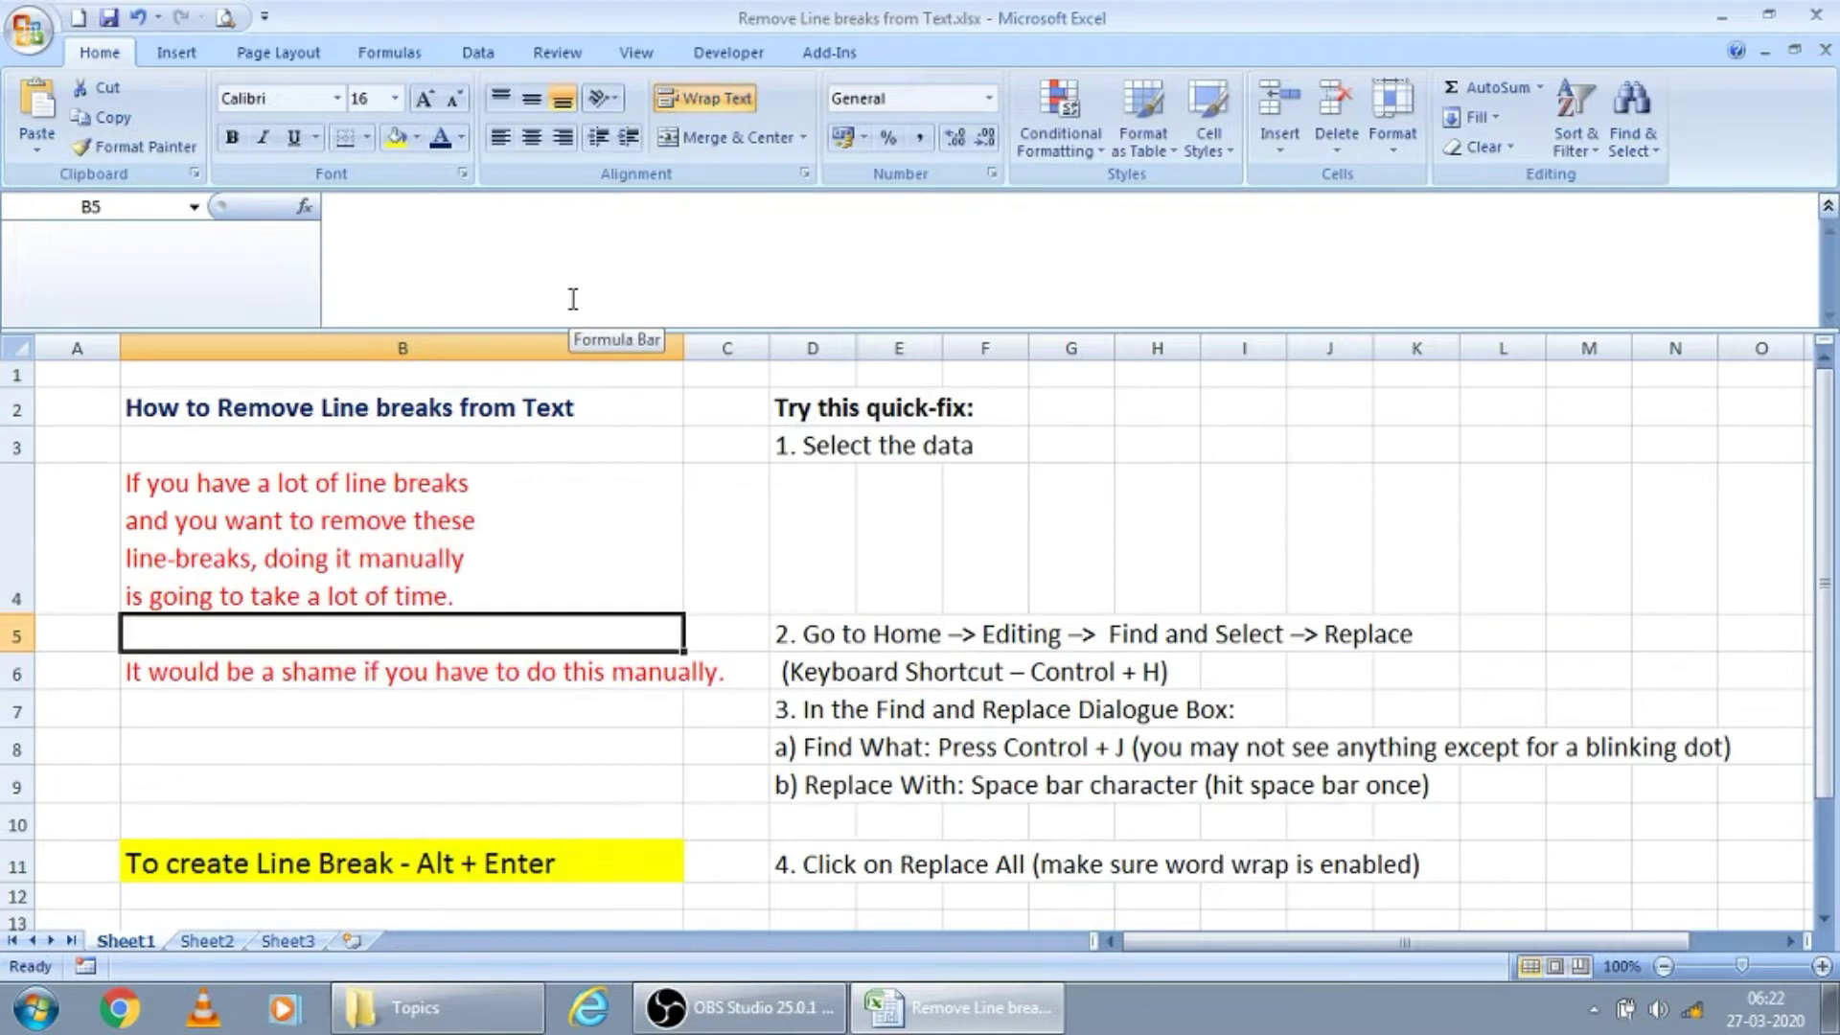
# Insert a line break after "It would be a shame" in cell B6
pyautogui.click(454, 666)
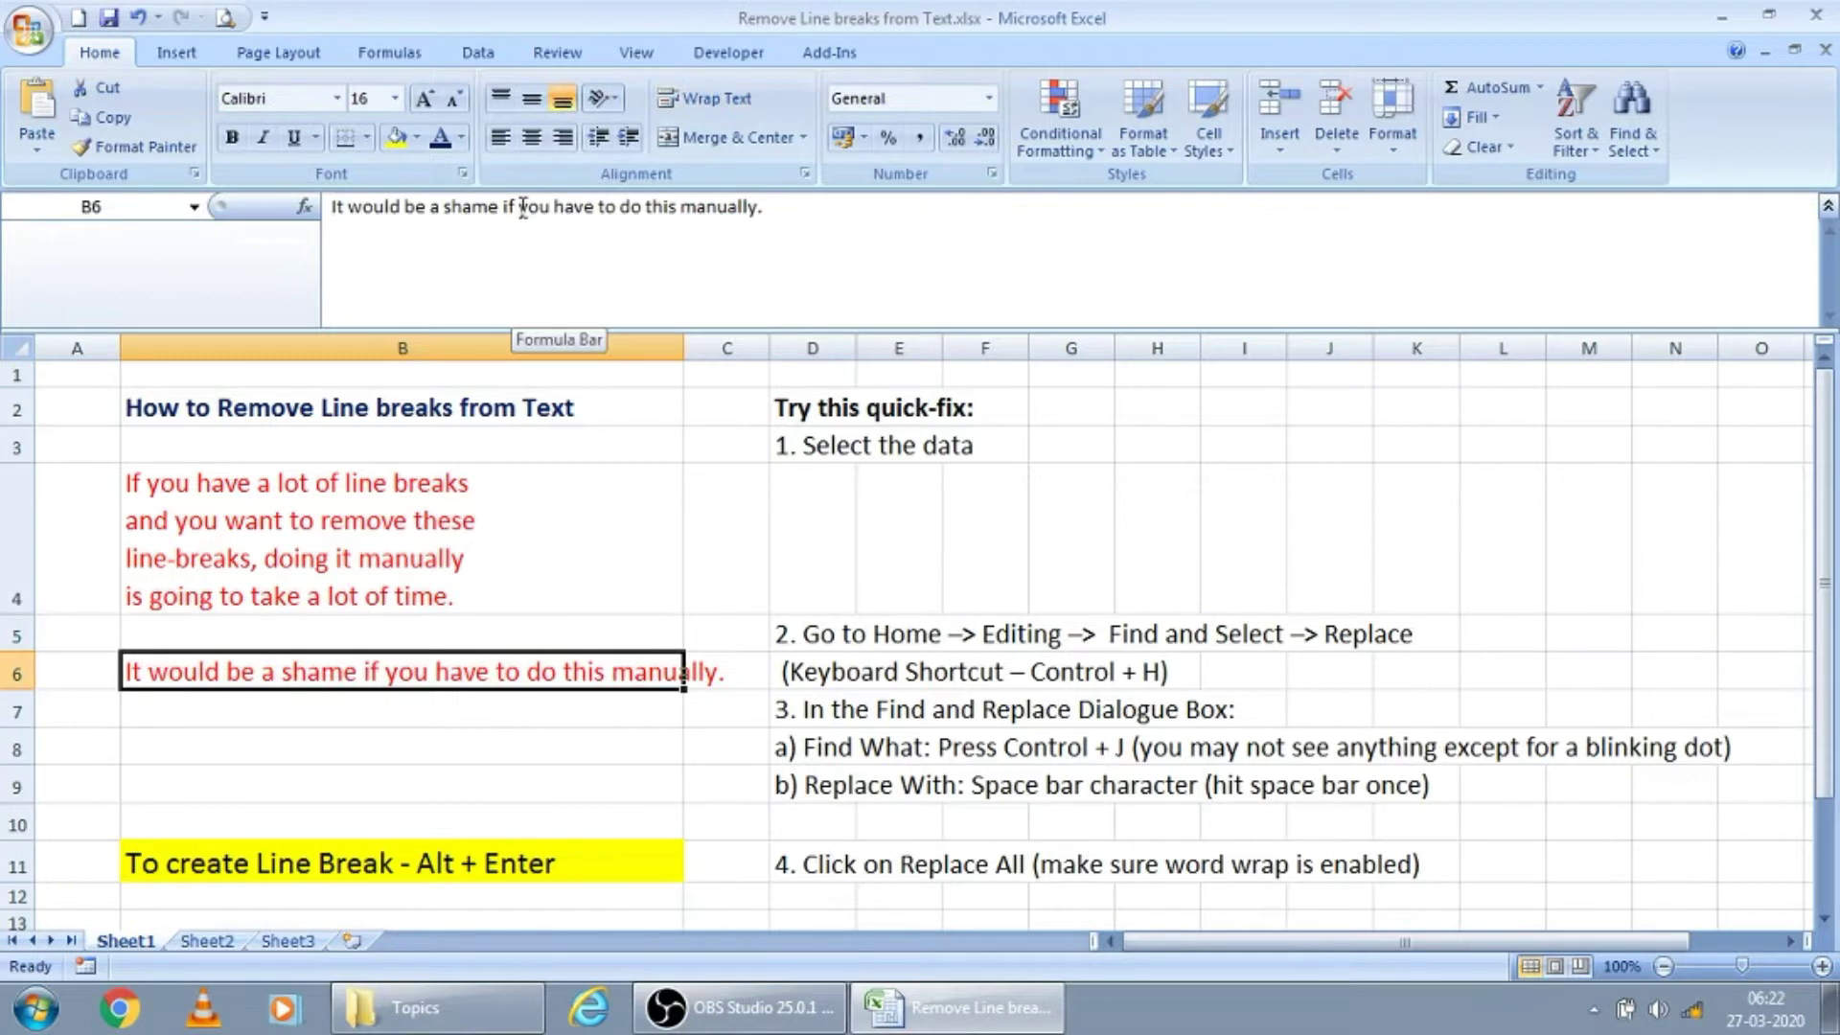
pyautogui.click(504, 207)
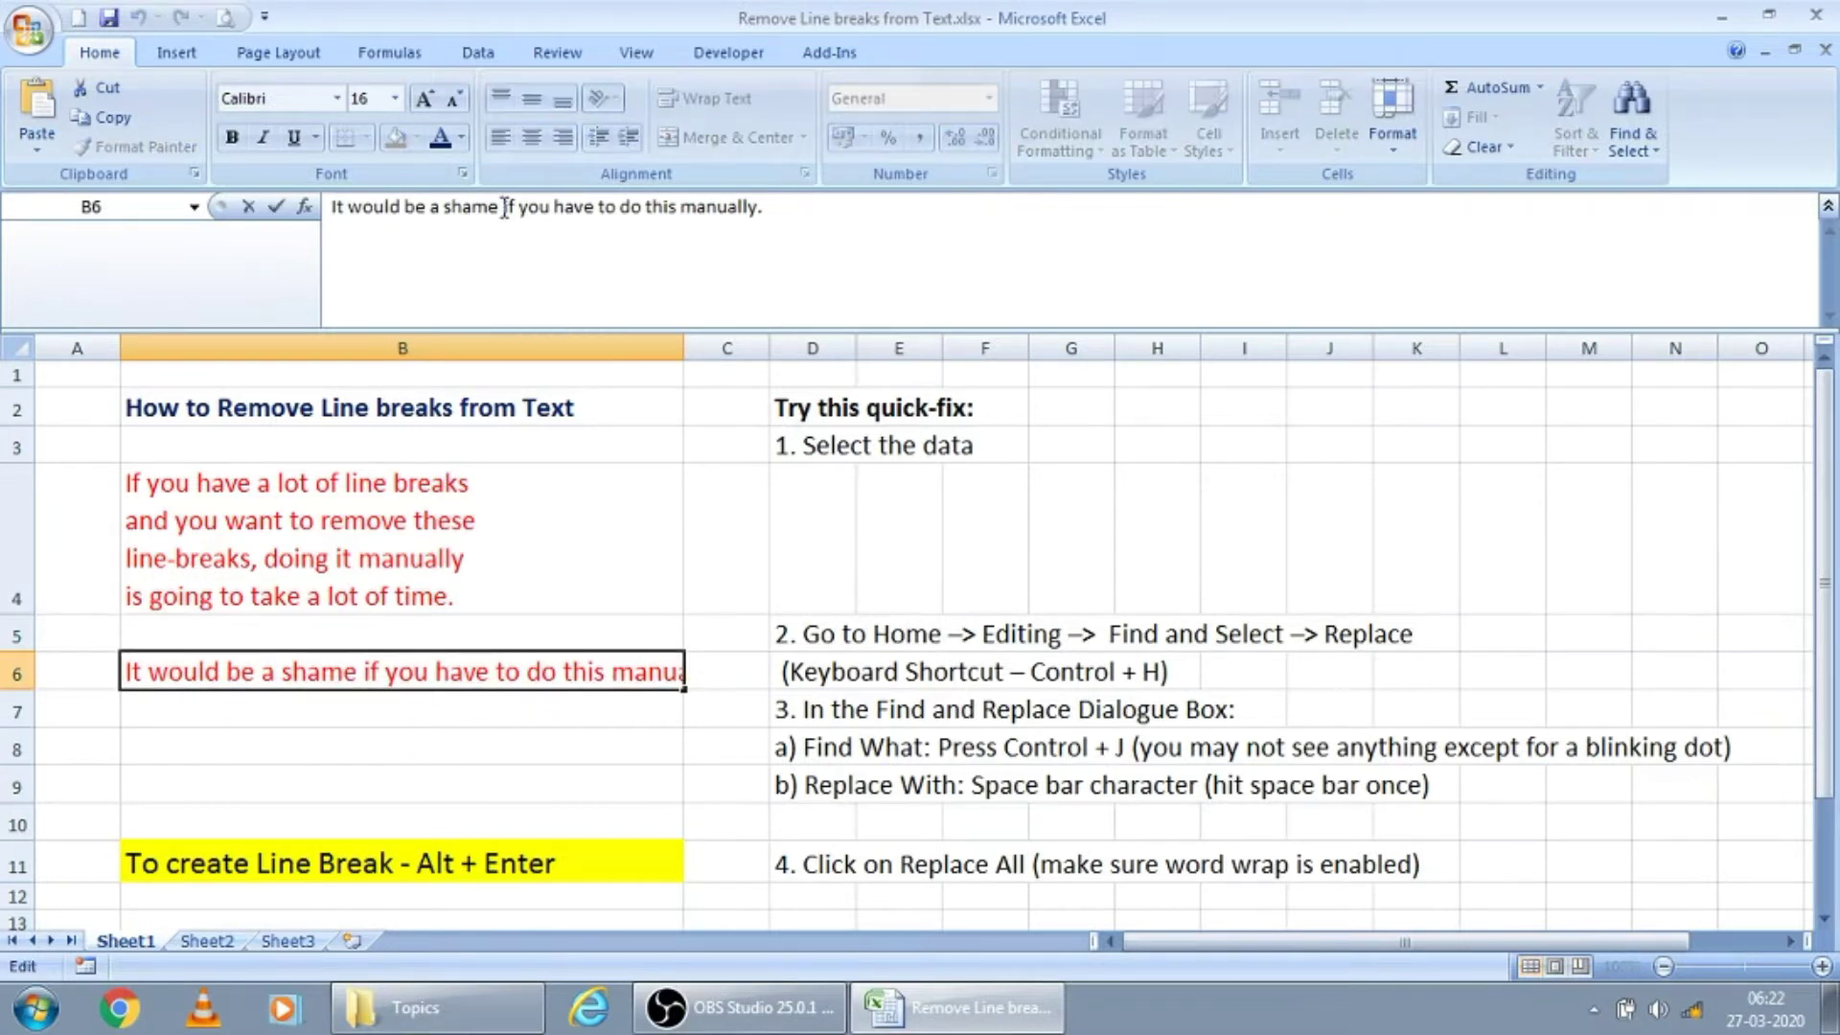
pyautogui.hotkey('alt', 'Return')
pyautogui.press('Return')
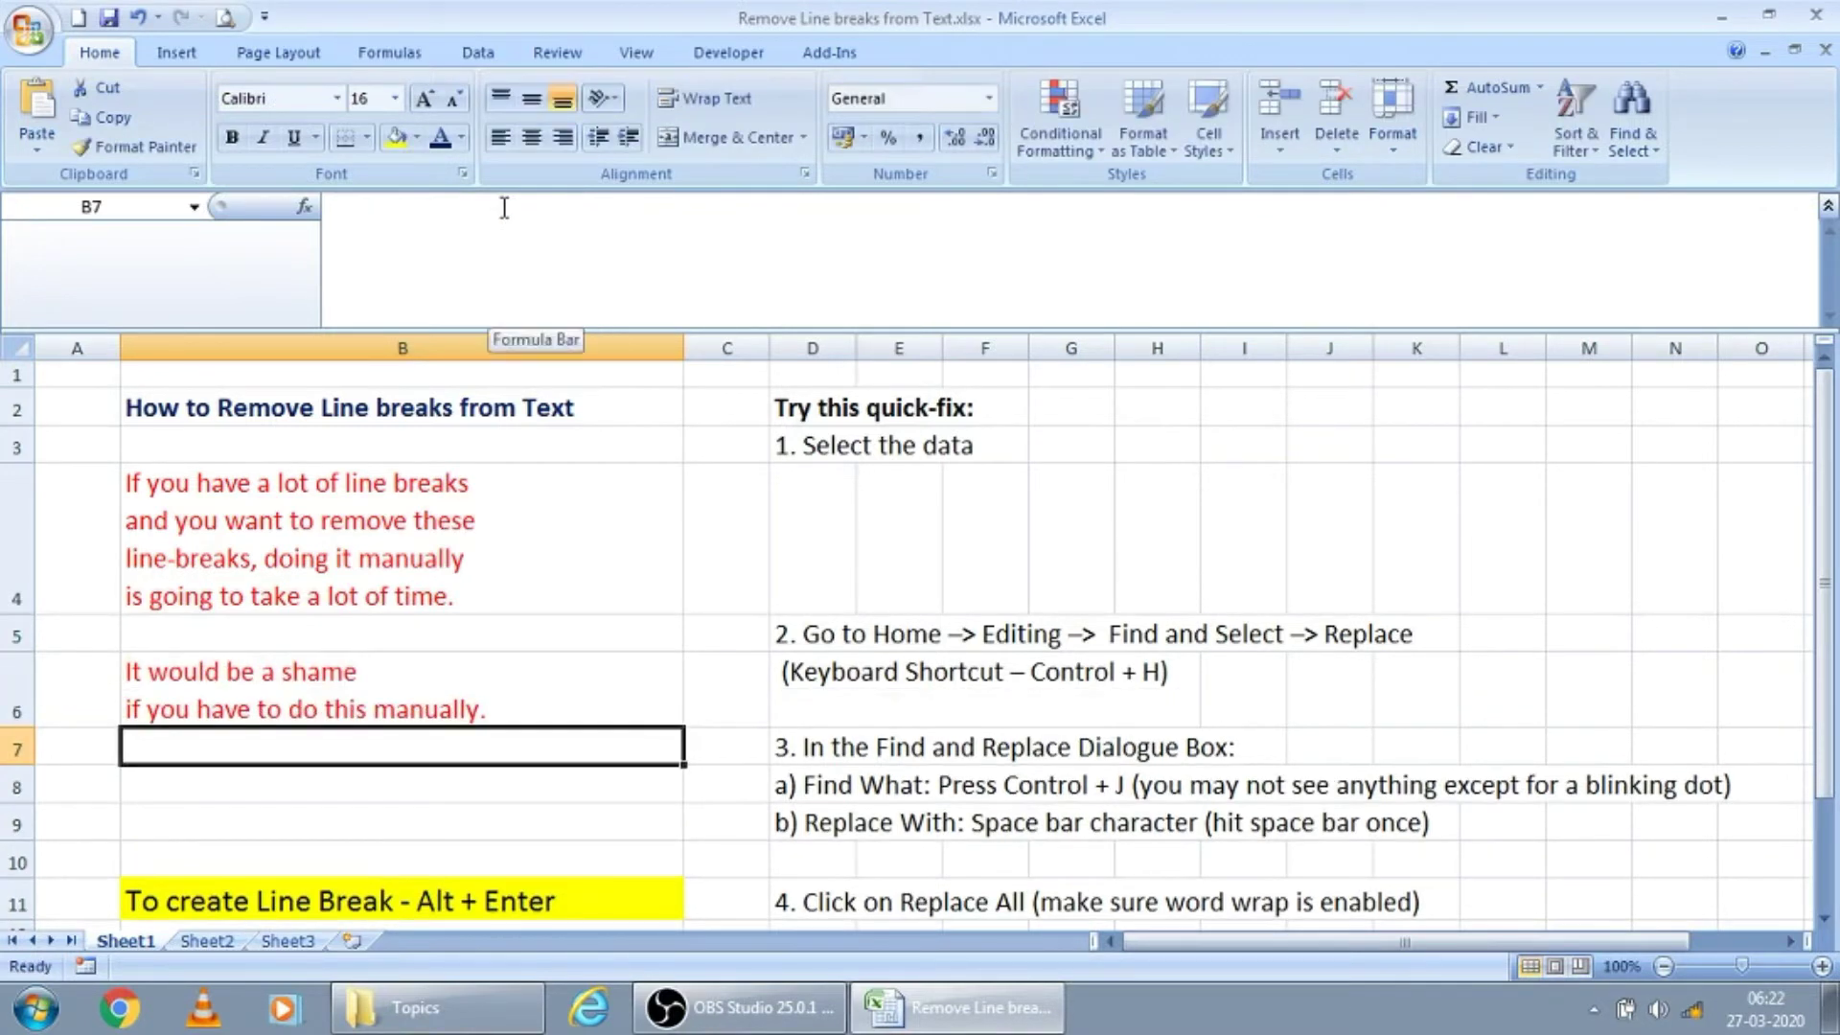
# Try removing the first line break in cell B4 by hand and discard the edit
pyautogui.press('Up')
pyautogui.press('Up')
pyautogui.press('Up')
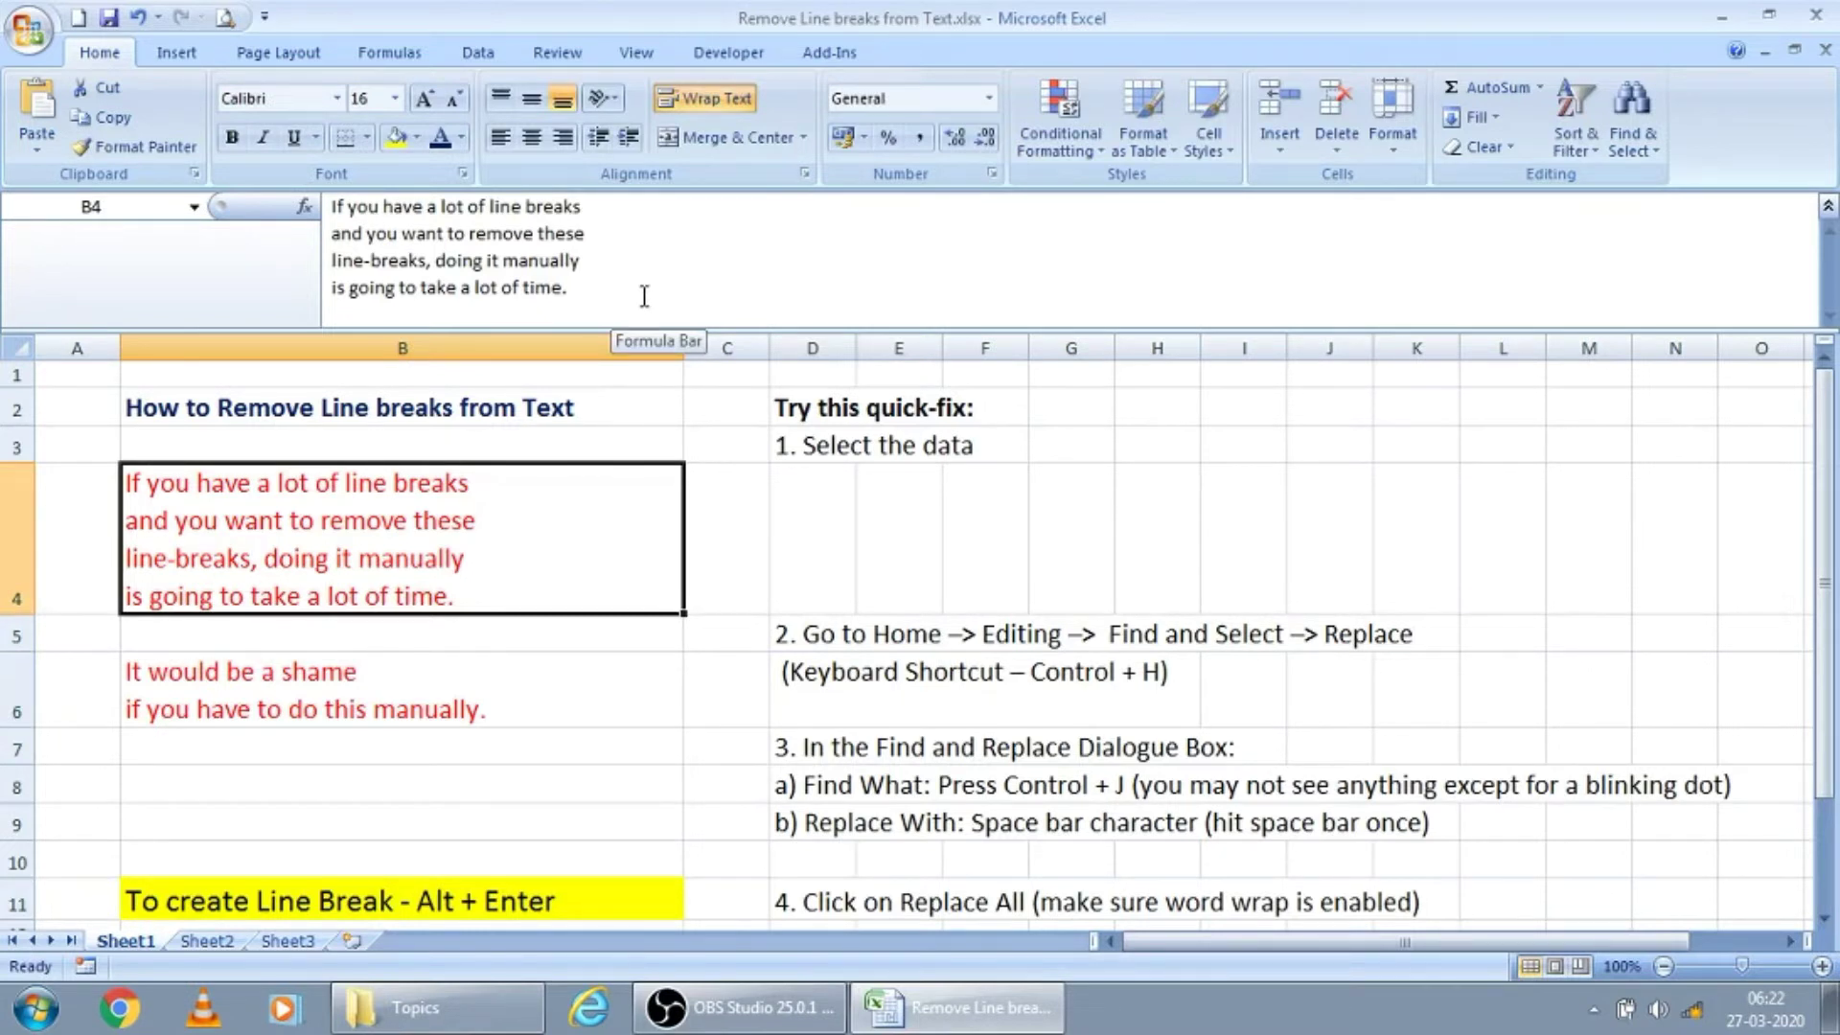
pyautogui.click(651, 212)
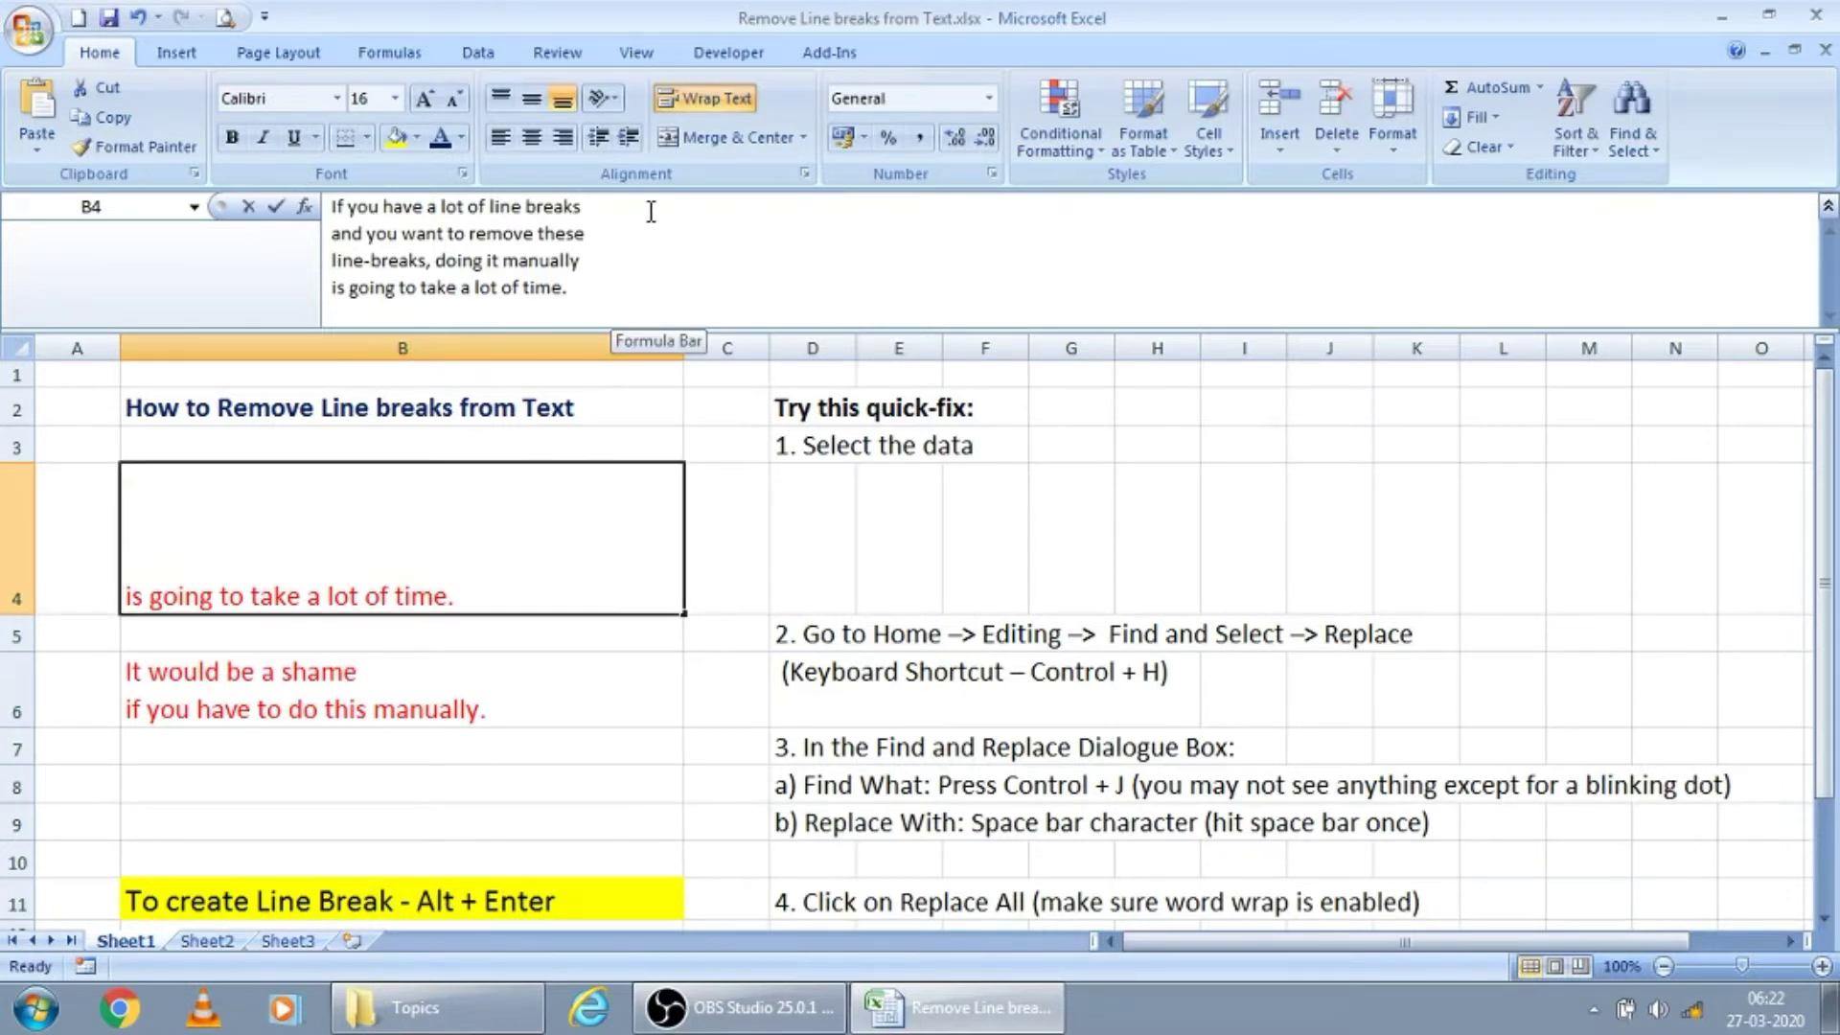
pyautogui.press('Delete')
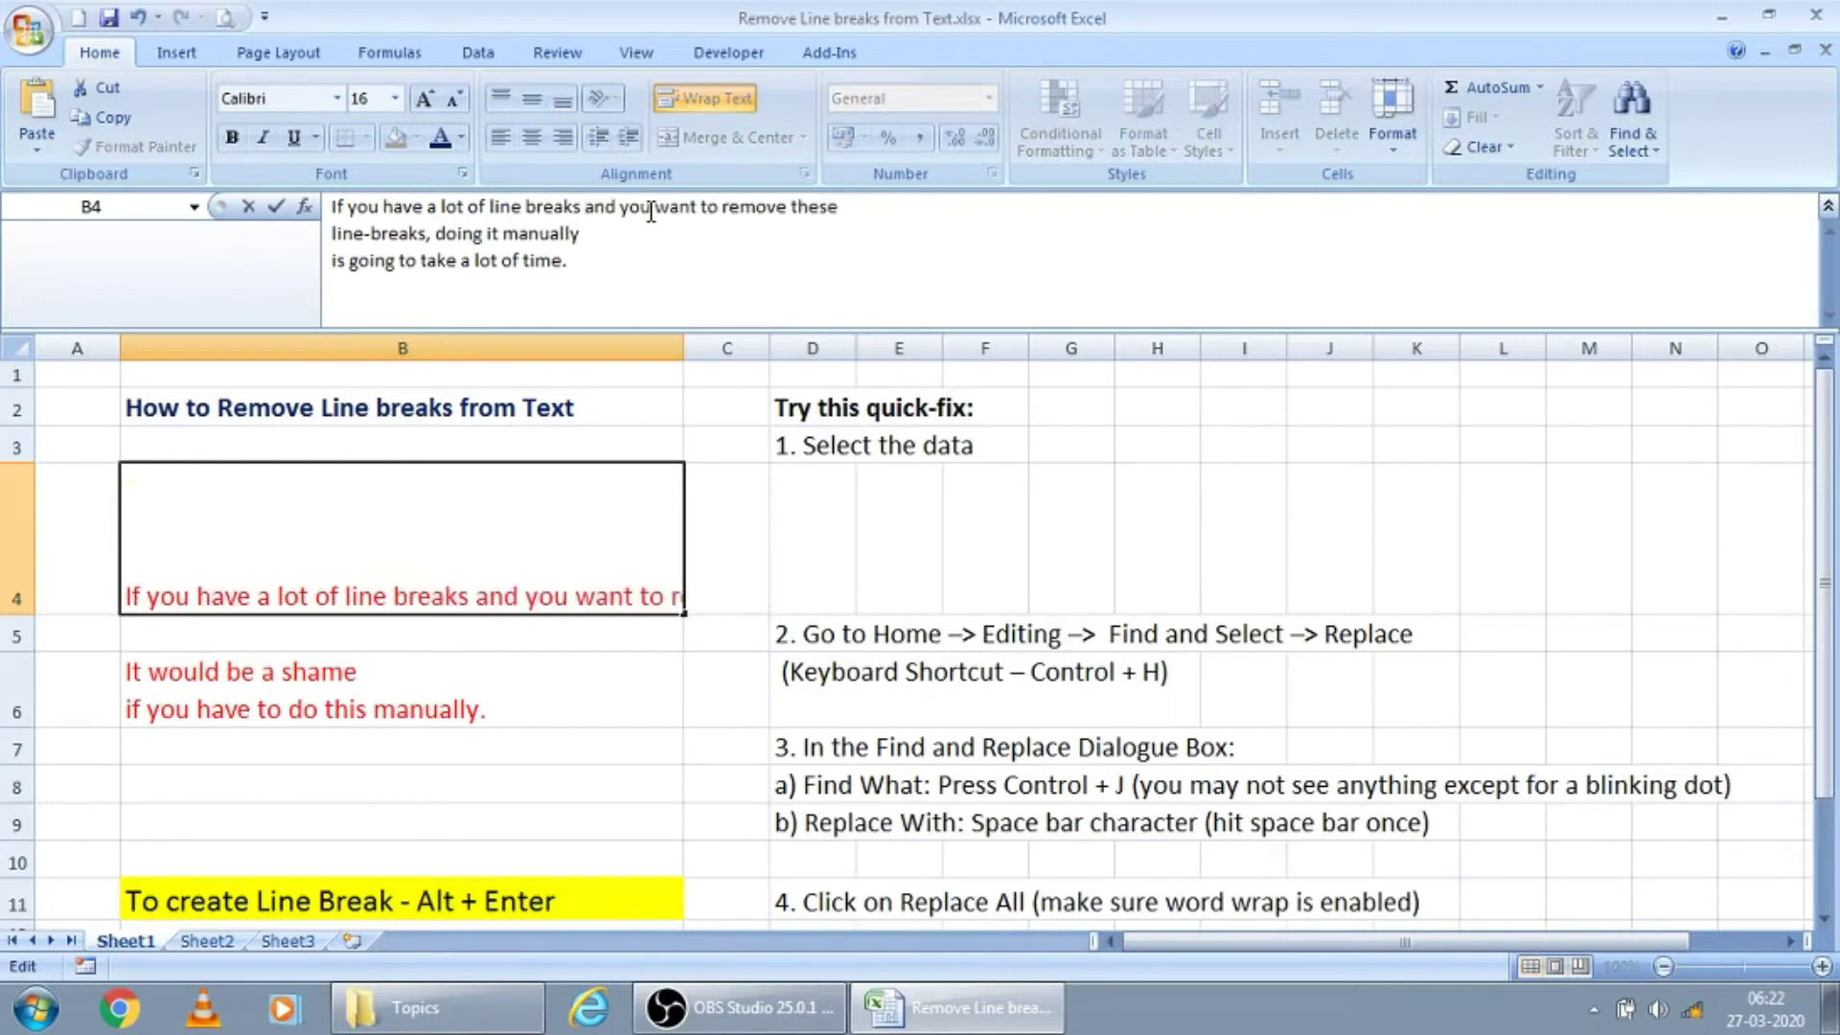
pyautogui.press('Escape')
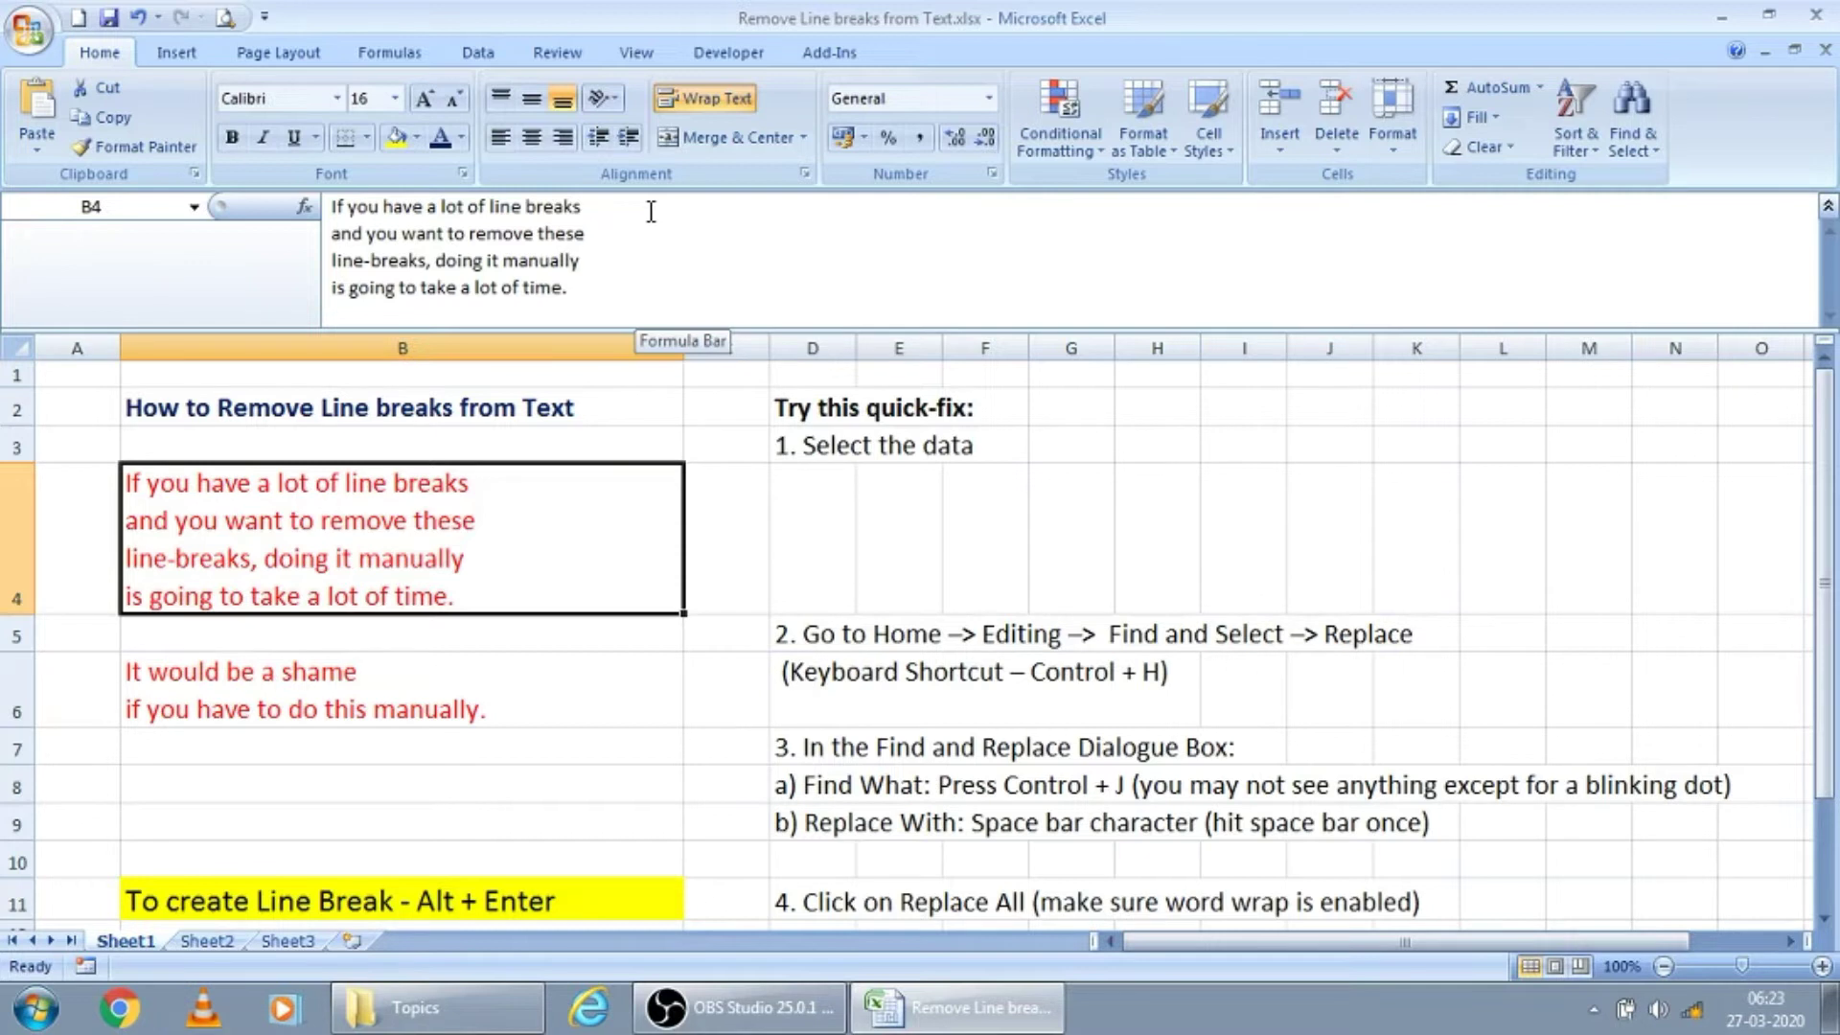
pyautogui.press('Right')
pyautogui.press('Right')
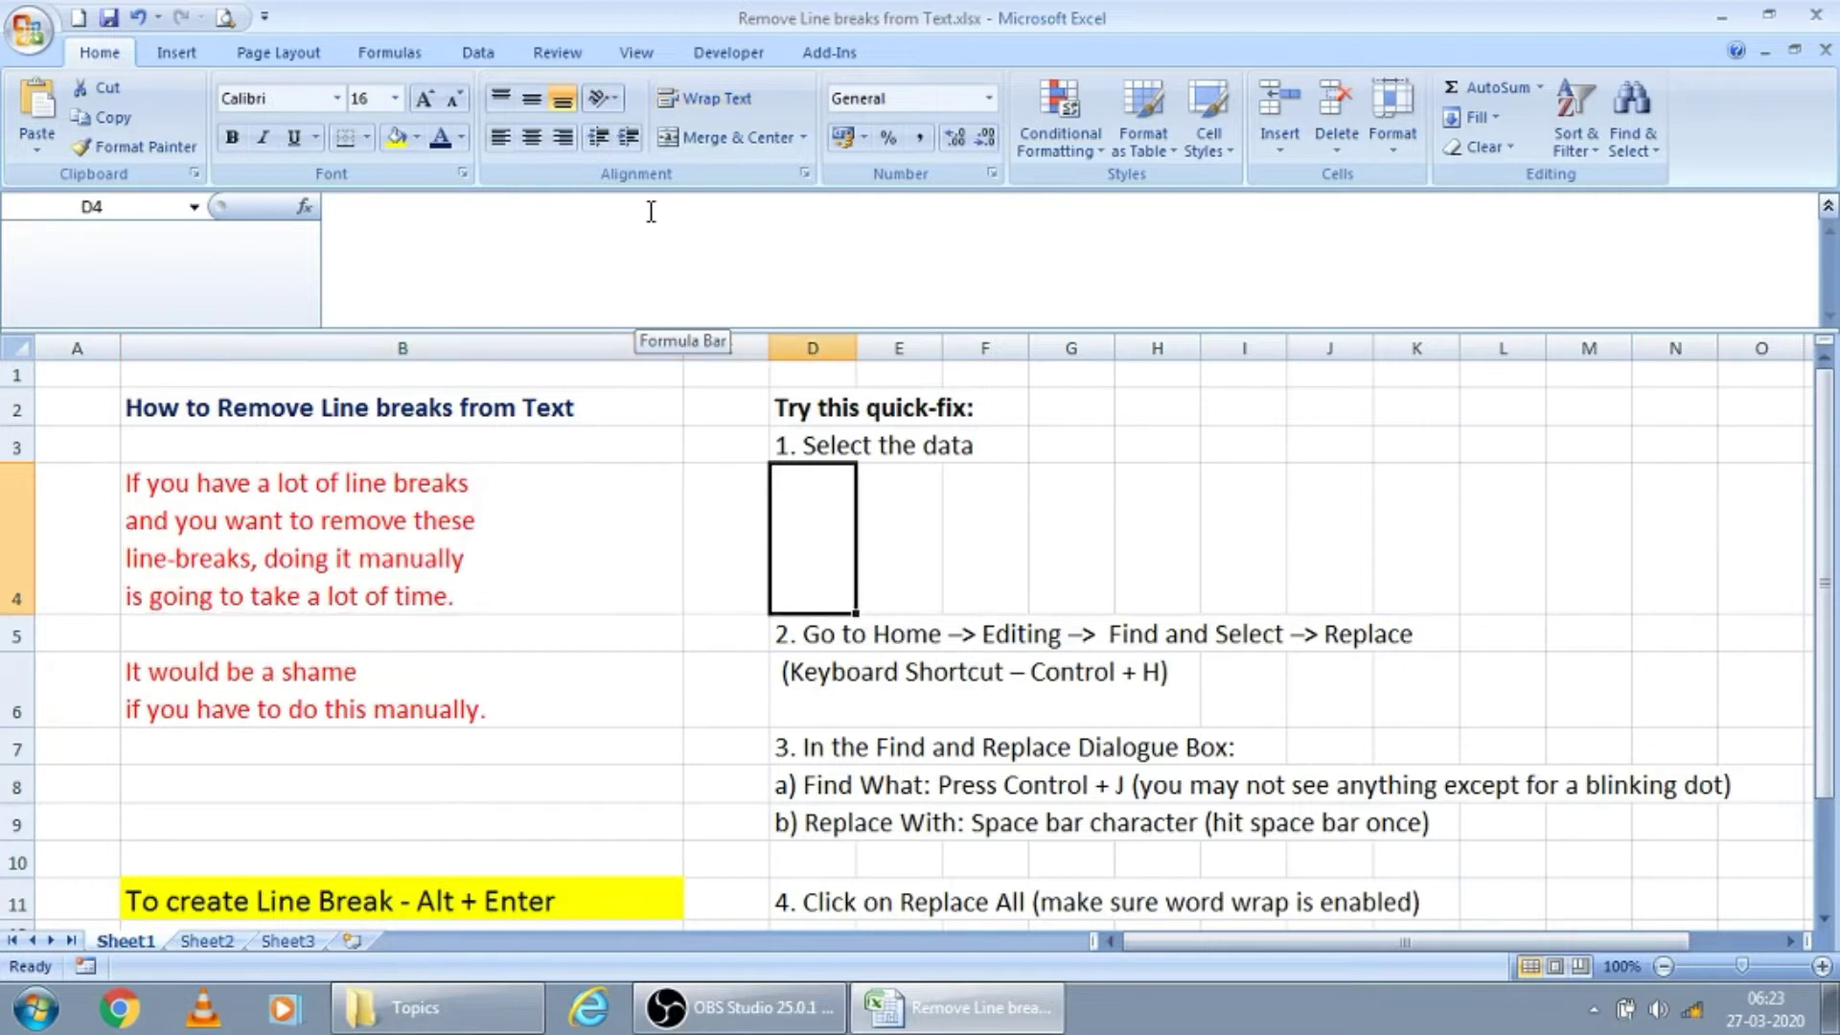
pyautogui.press('Up')
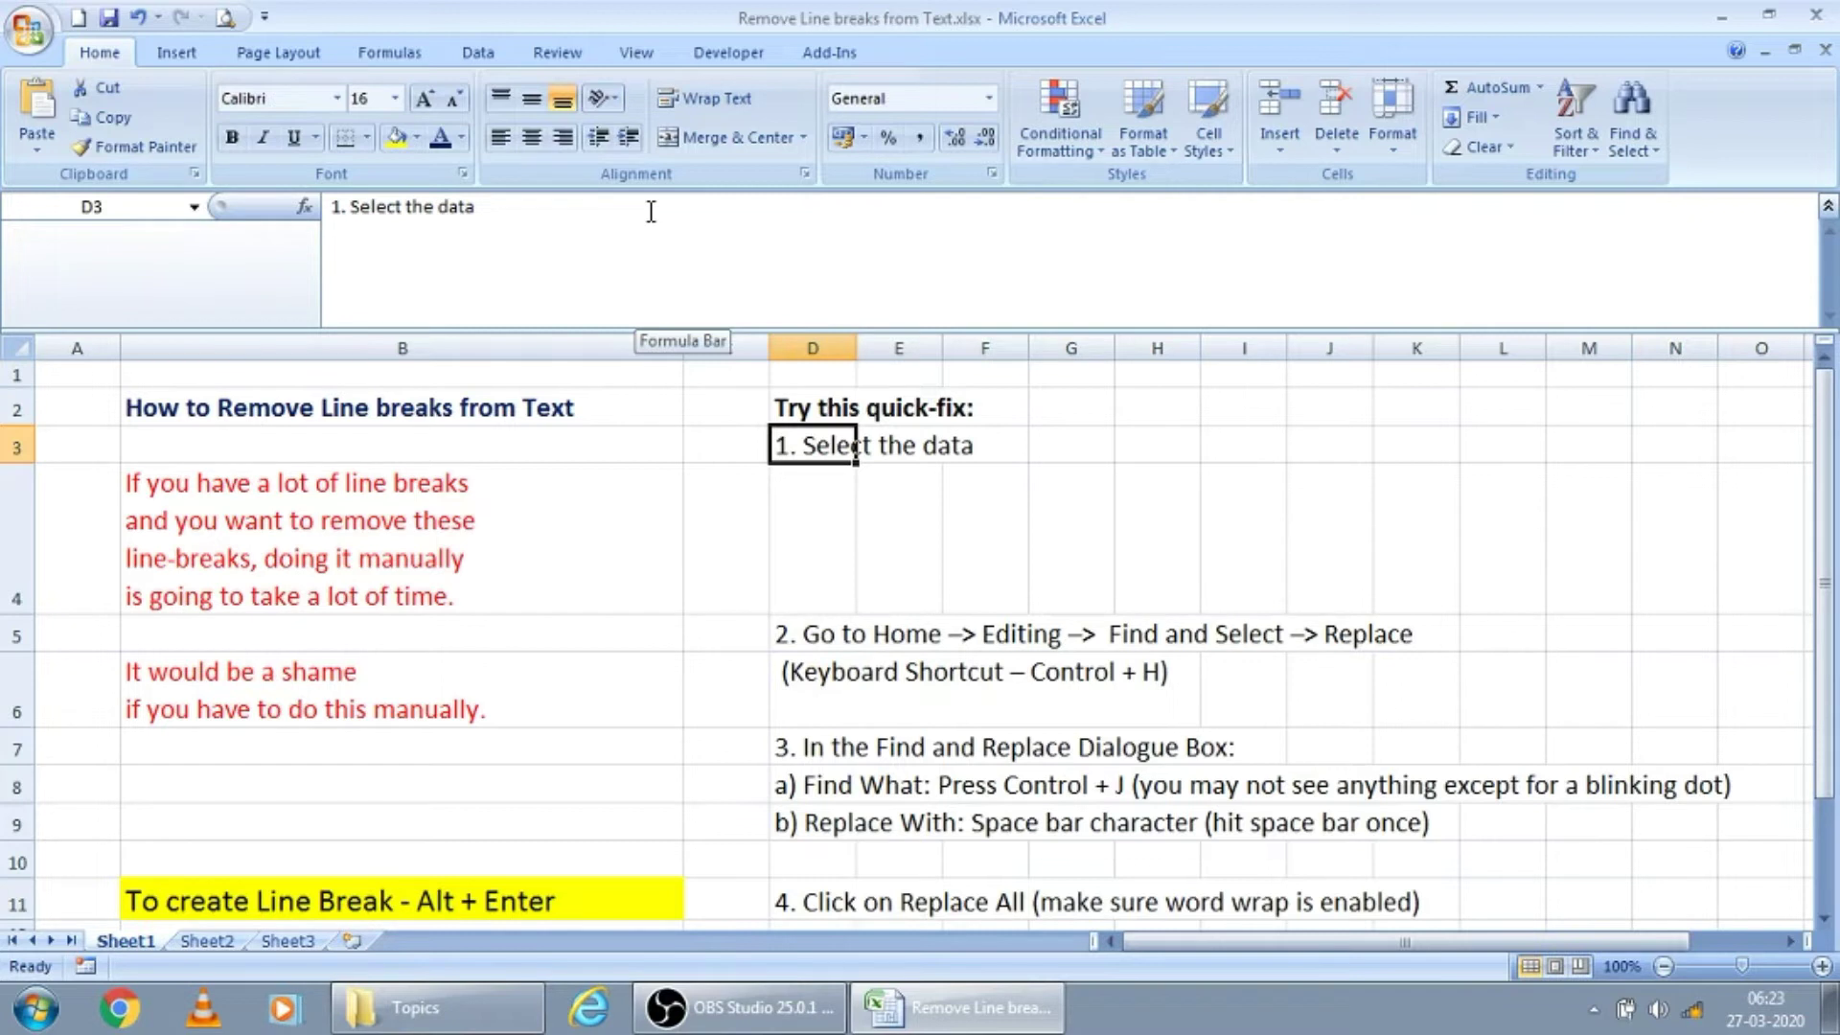
pyautogui.press('Down')
pyautogui.press('Up')
# Remove all line breaks from cells B4:B6 at once with Replace All, using the line-break character as the search term
pyautogui.press('Left')
pyautogui.press('Left')
pyautogui.press('Down')
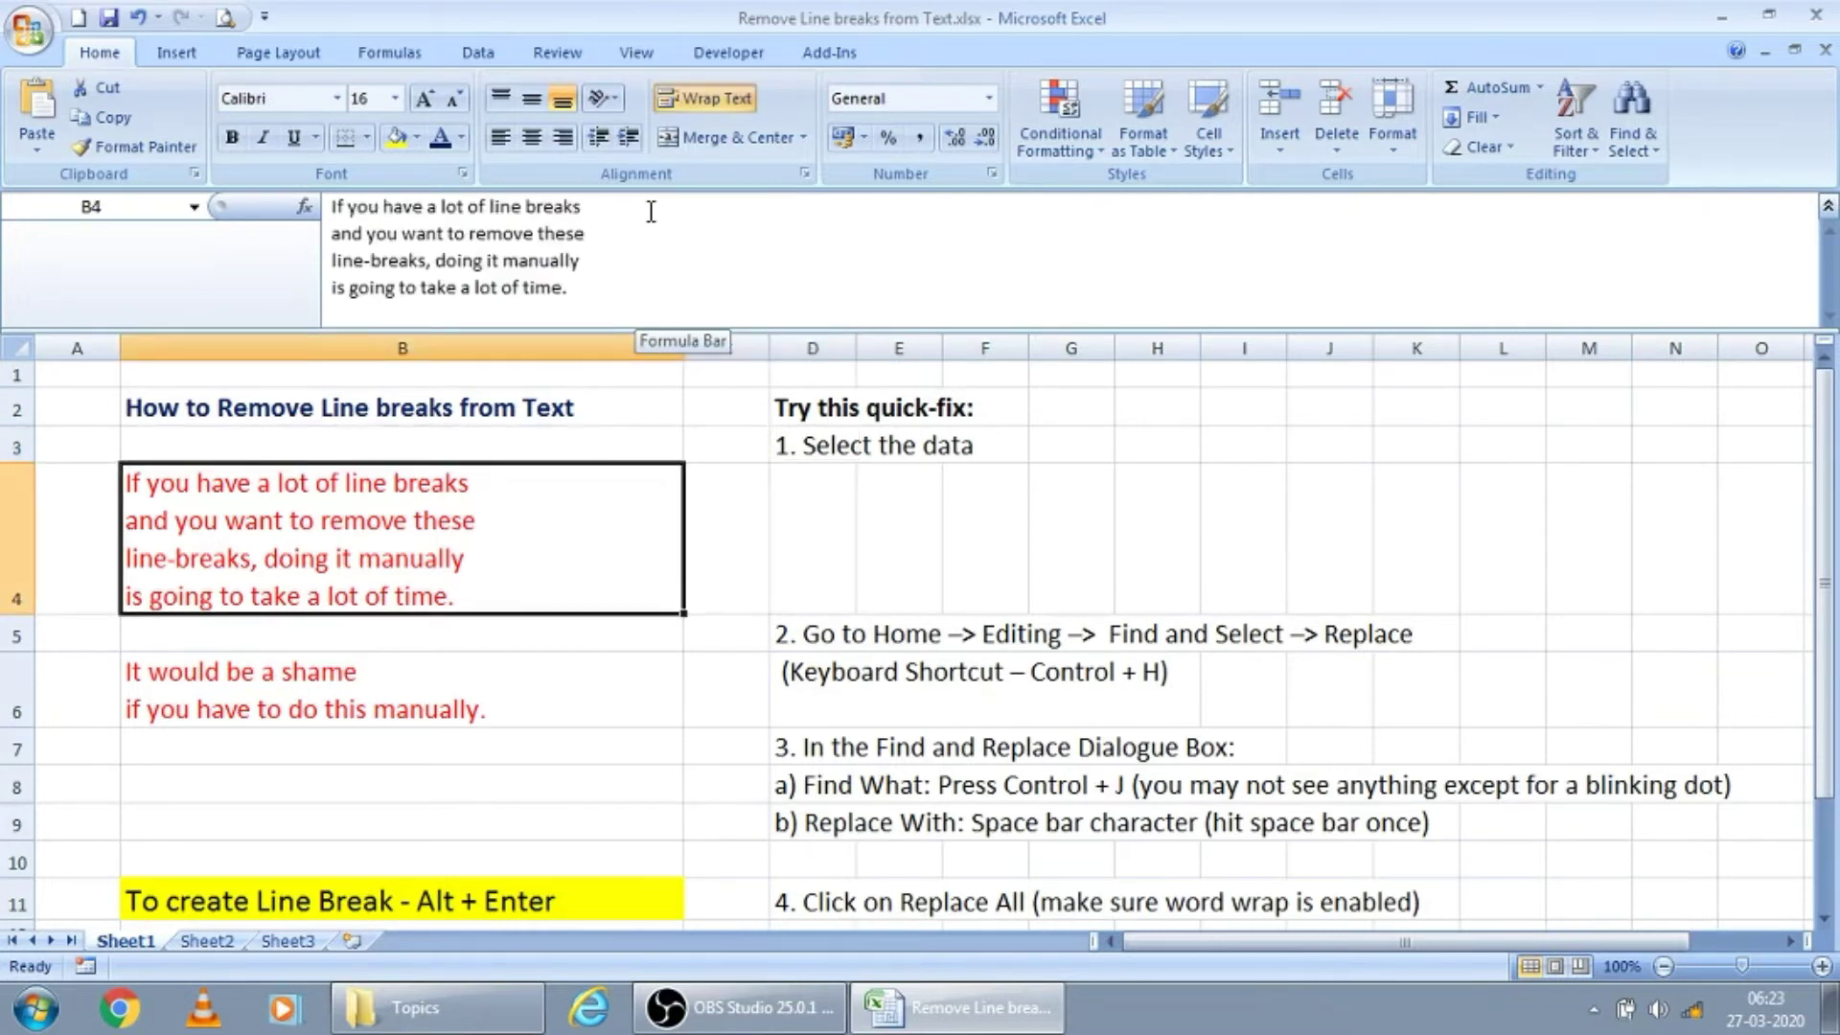
pyautogui.hotkey('shift', 'Down')
pyautogui.hotkey('shift', 'Down')
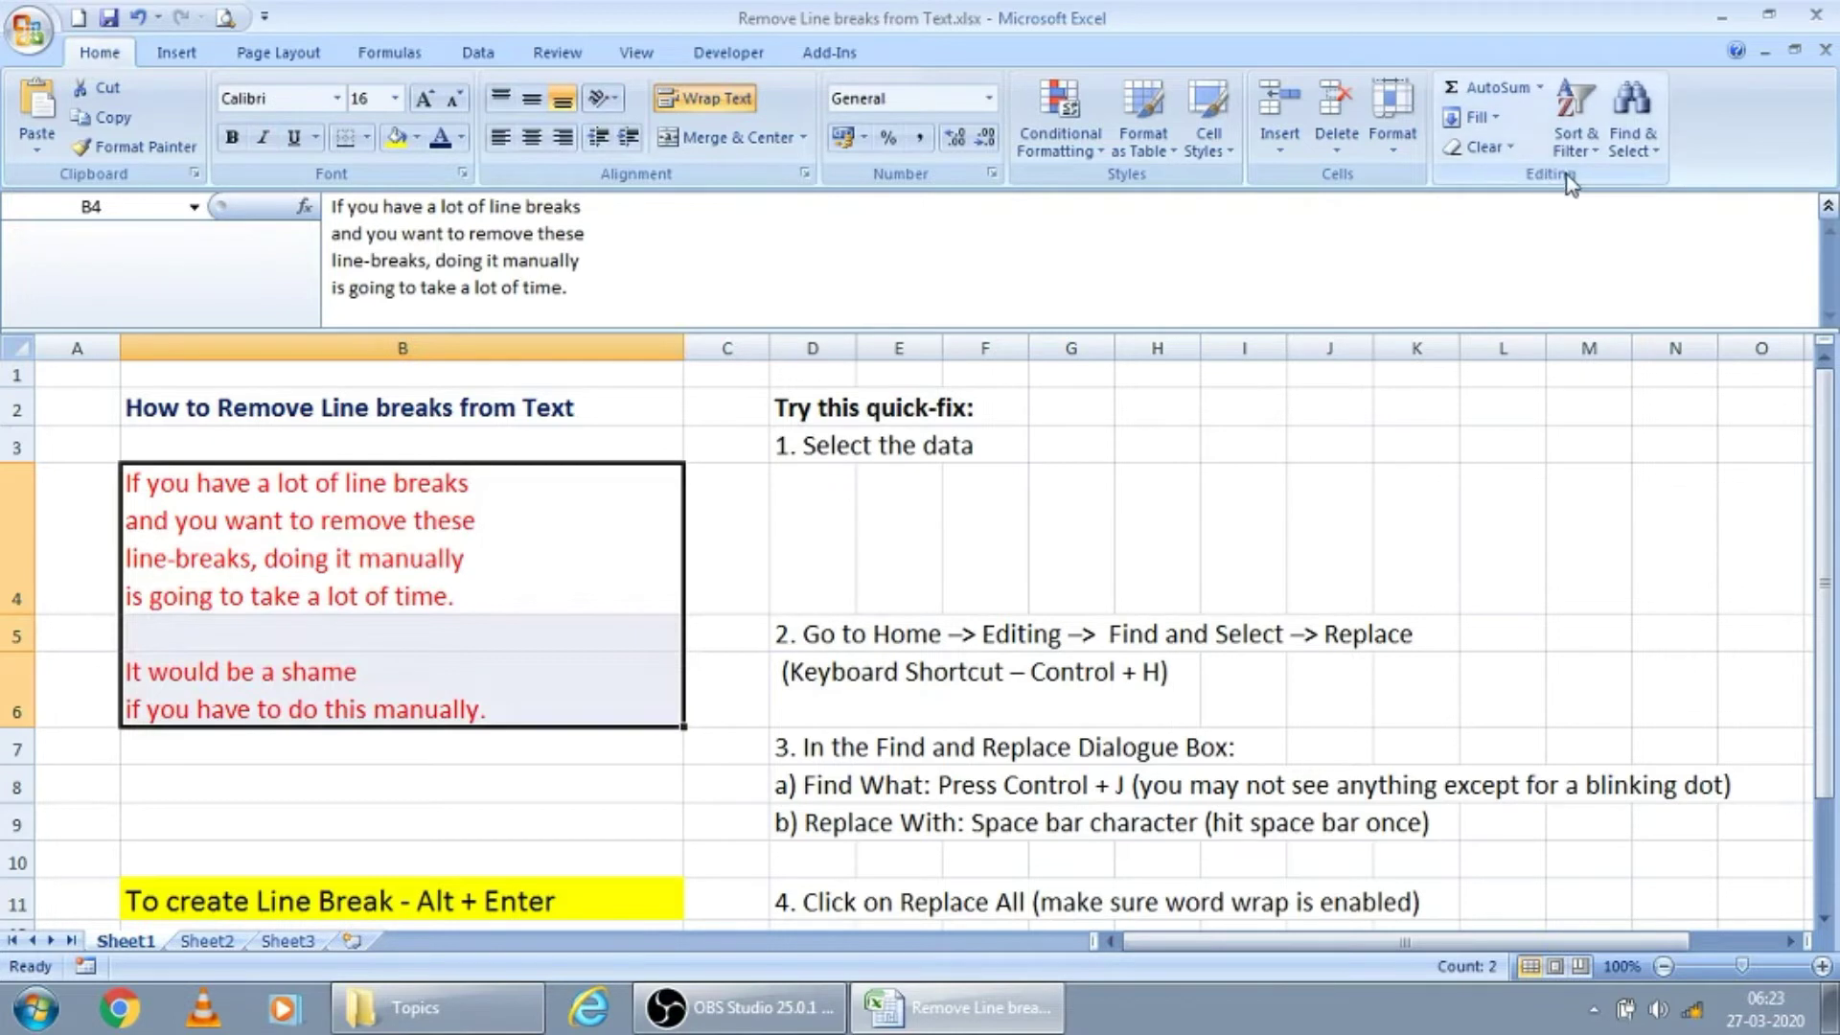
pyautogui.click(1654, 148)
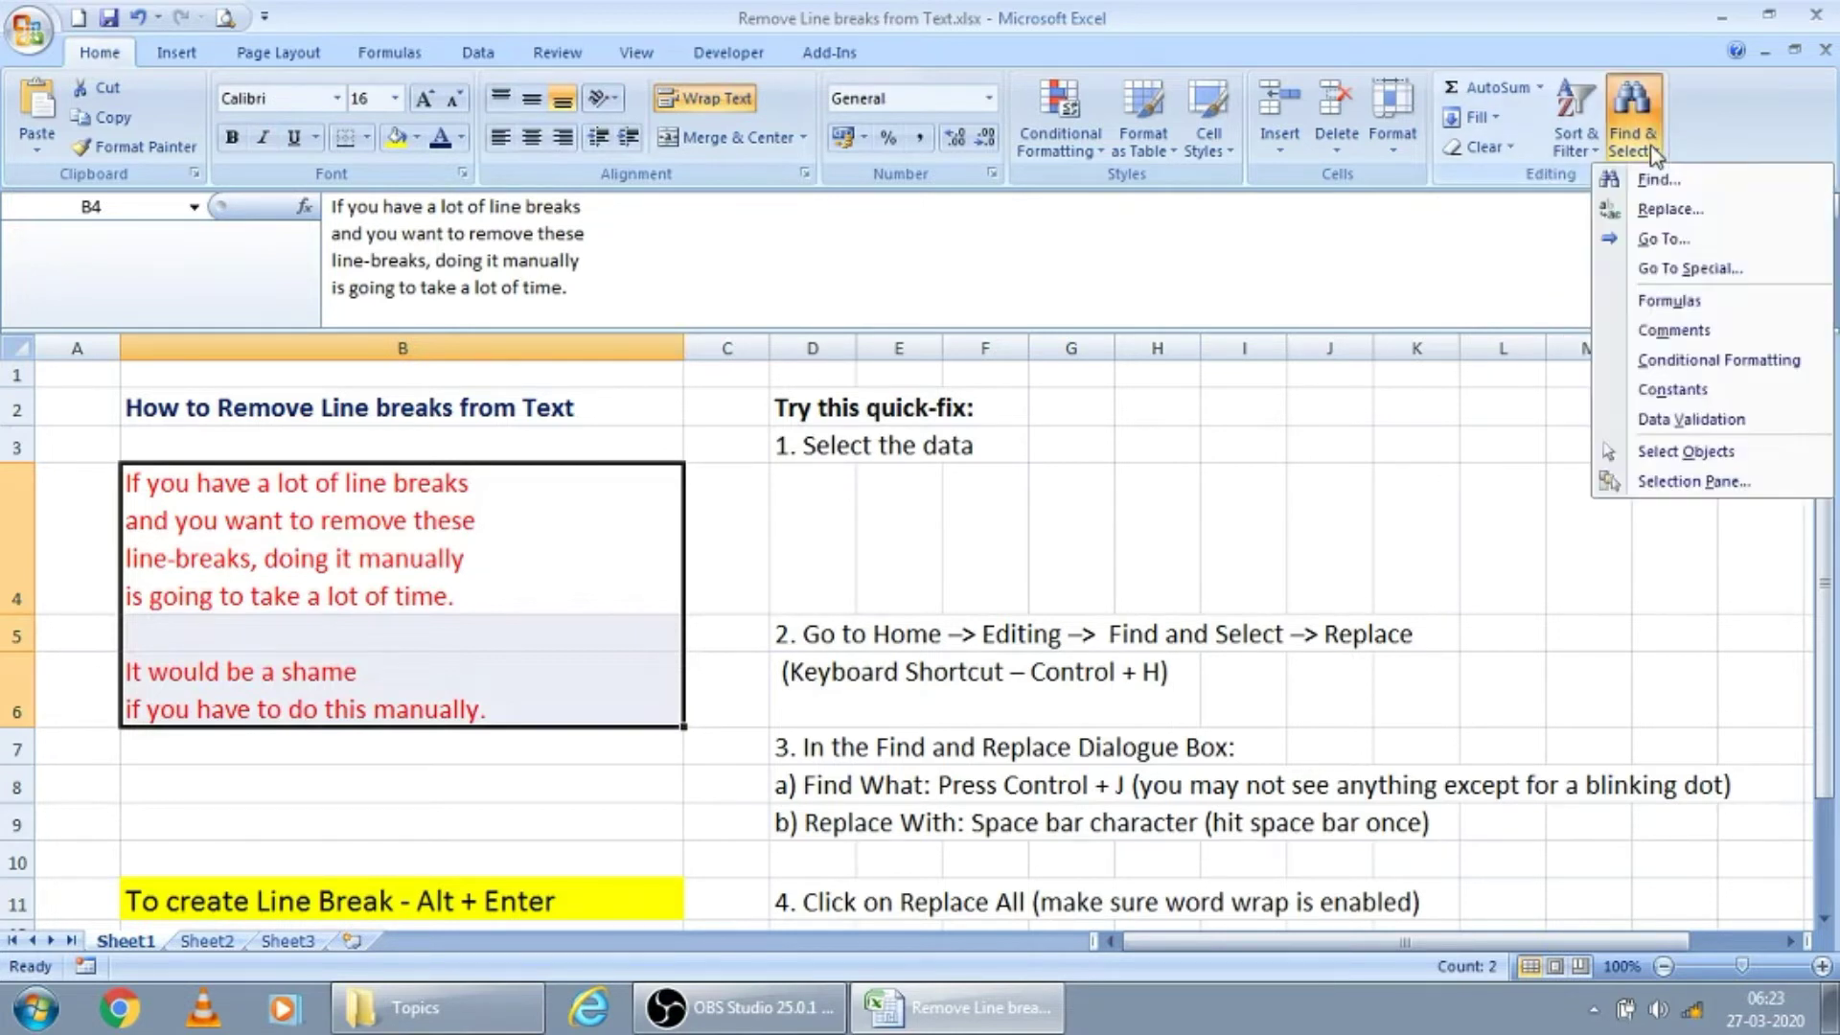
pyautogui.click(1662, 213)
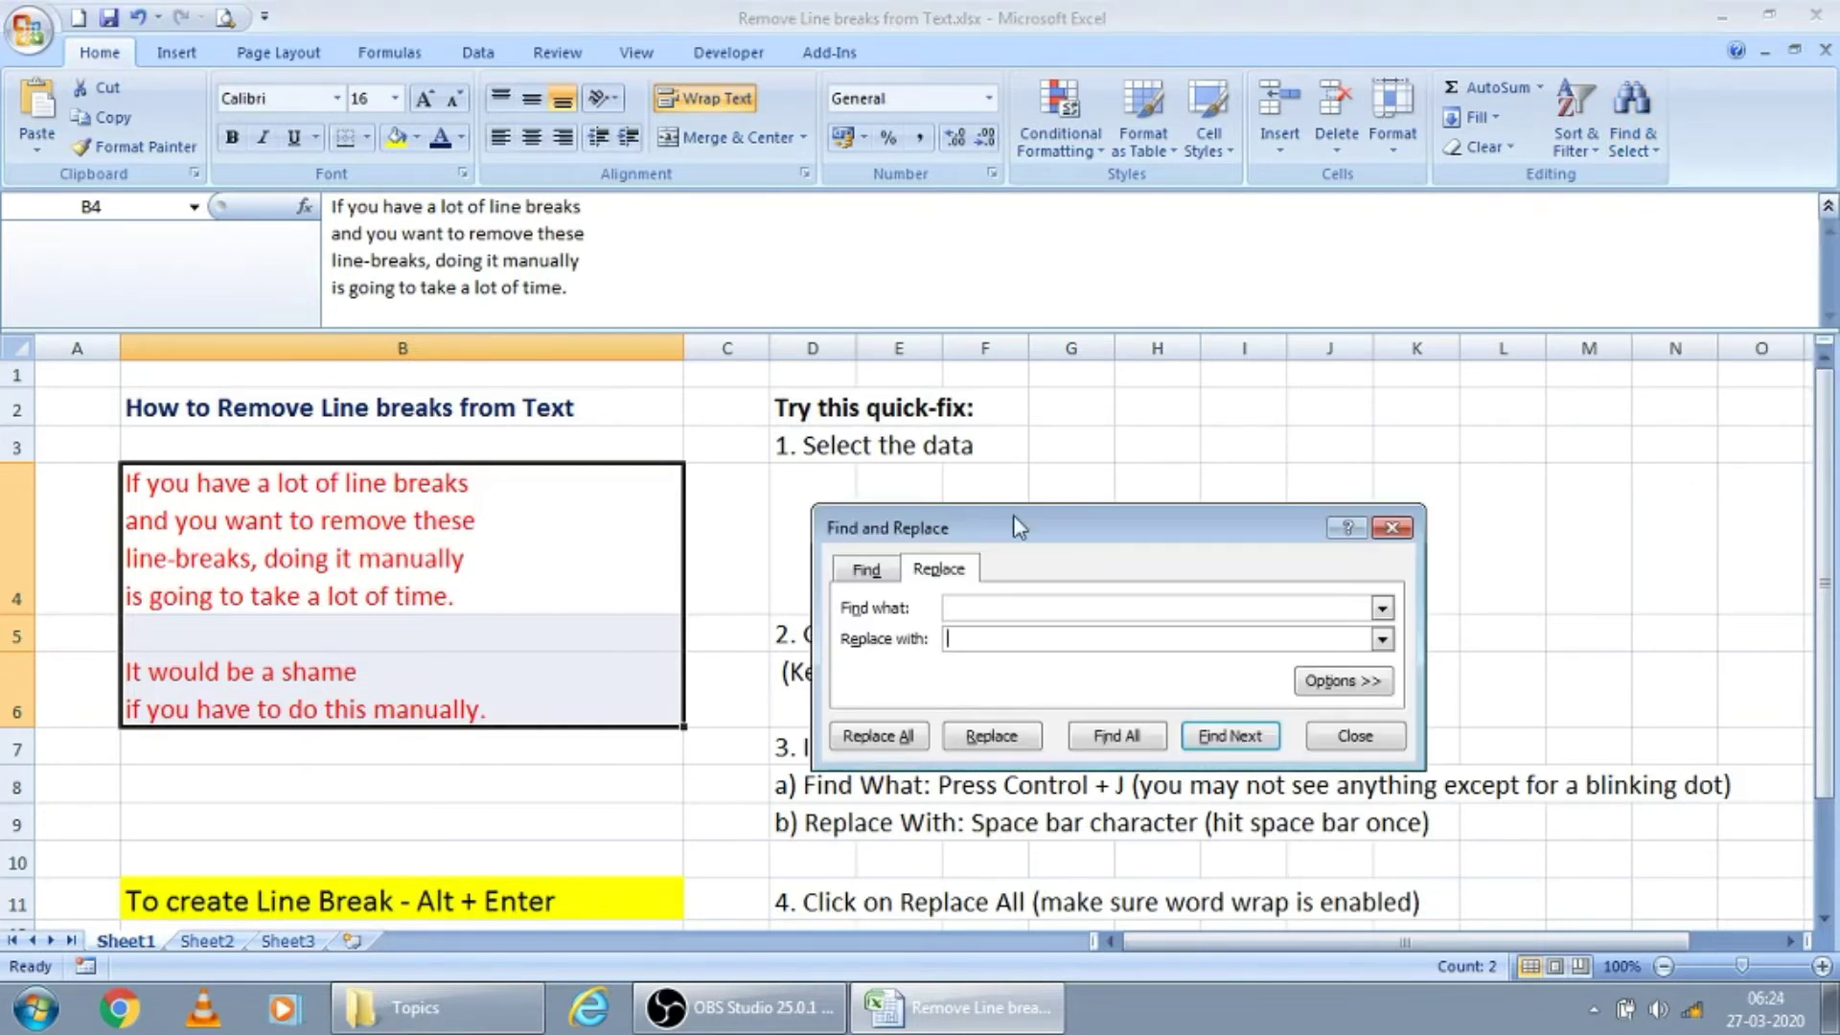
pyautogui.moveTo(1014, 514); pyautogui.dragTo(1119, 356)
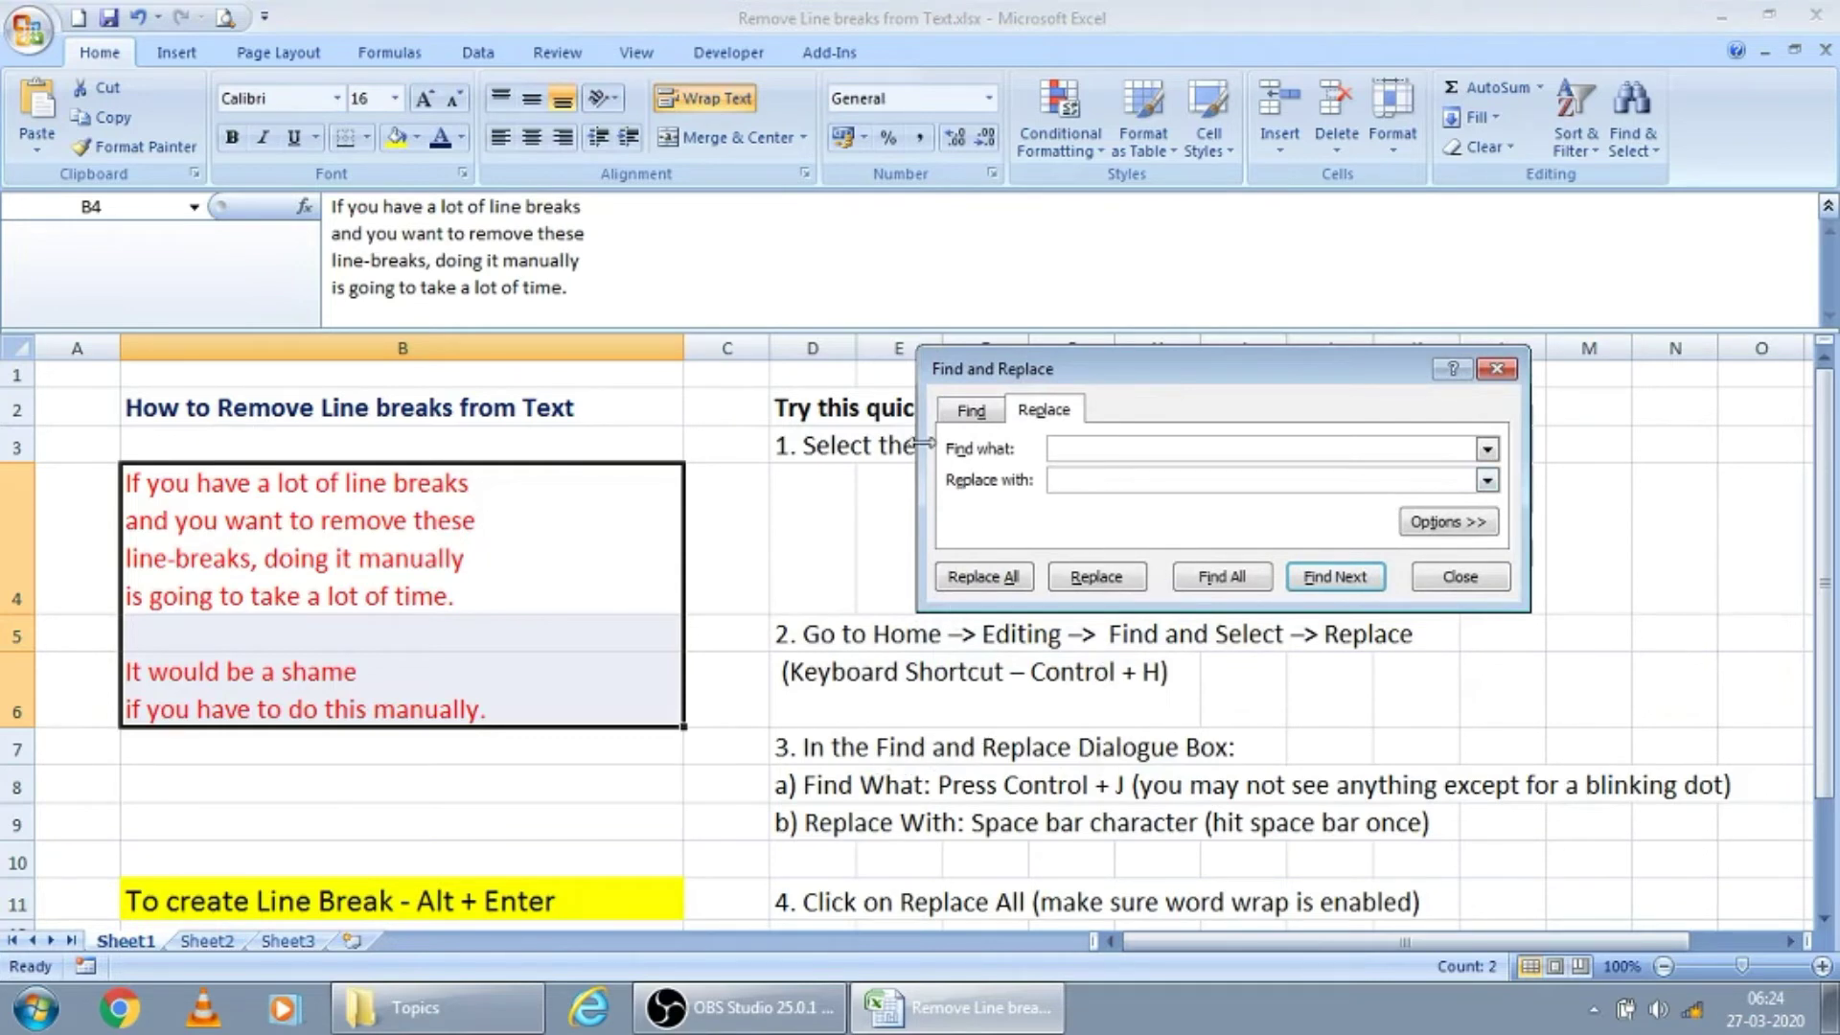
pyautogui.click(1071, 448)
pyautogui.hotkey('ctrl', 'j')
pyautogui.click(993, 583)
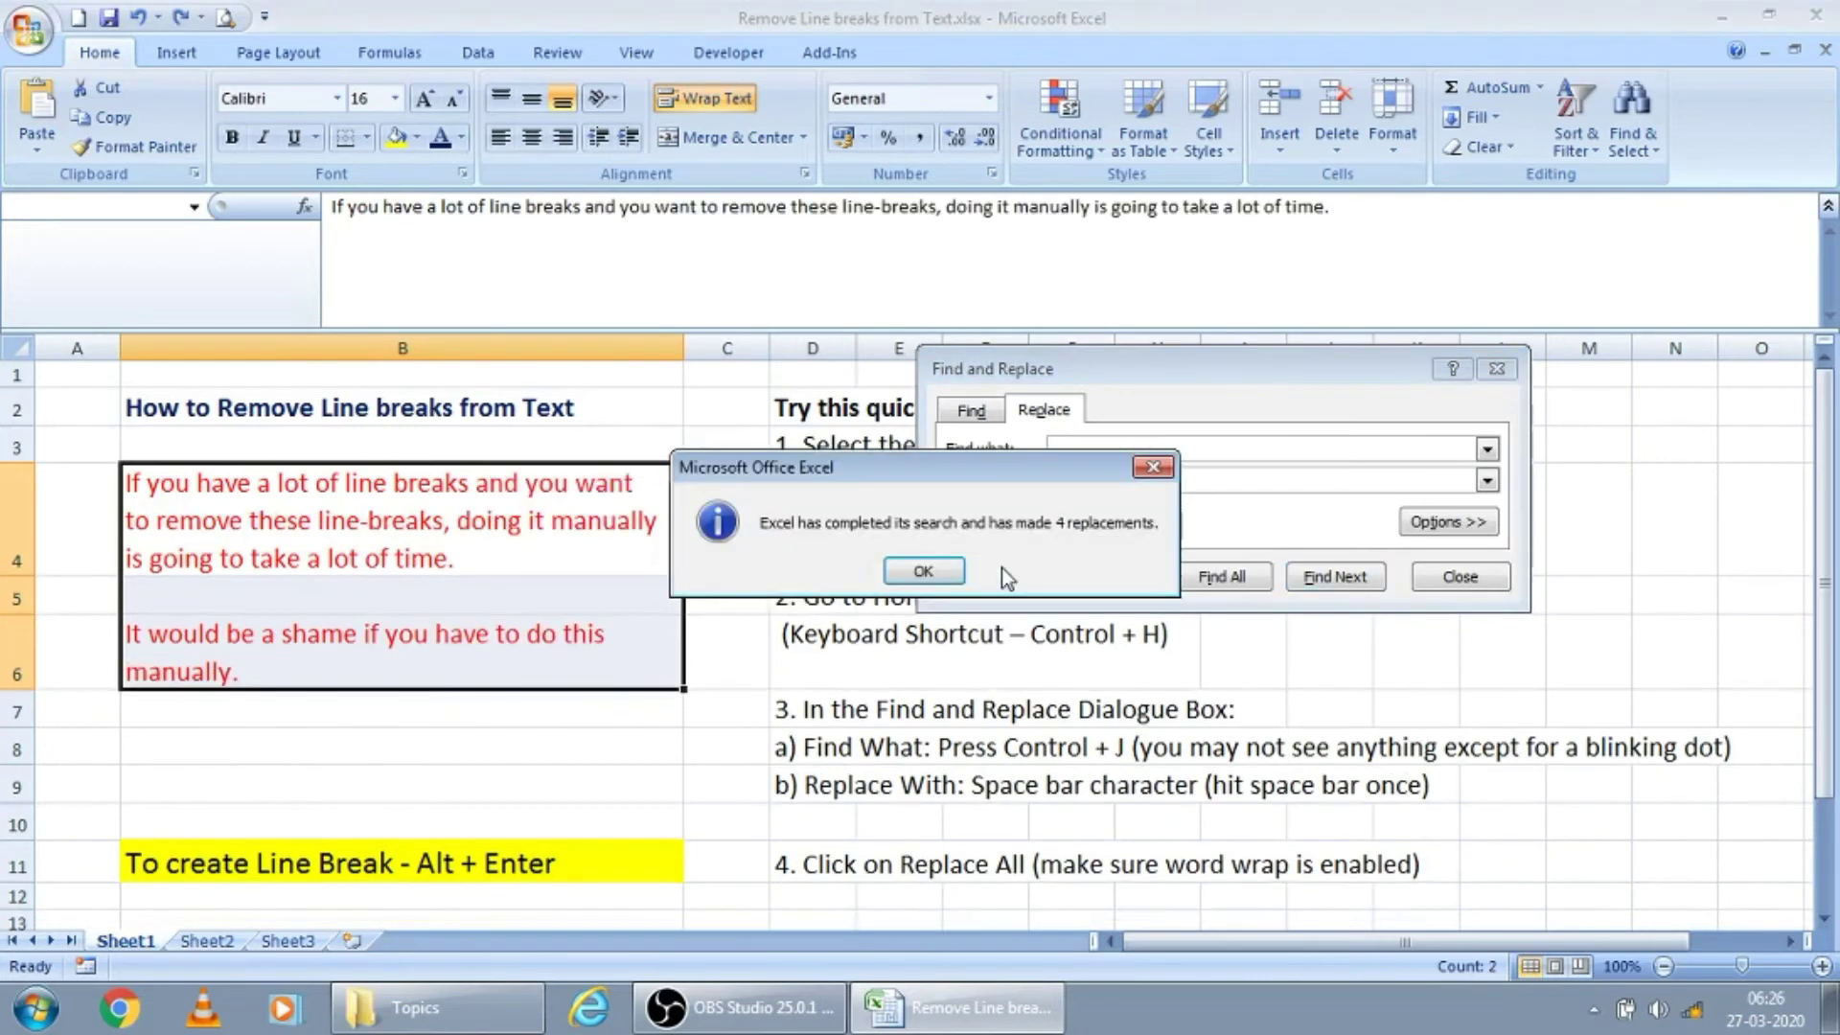
pyautogui.press('Return')
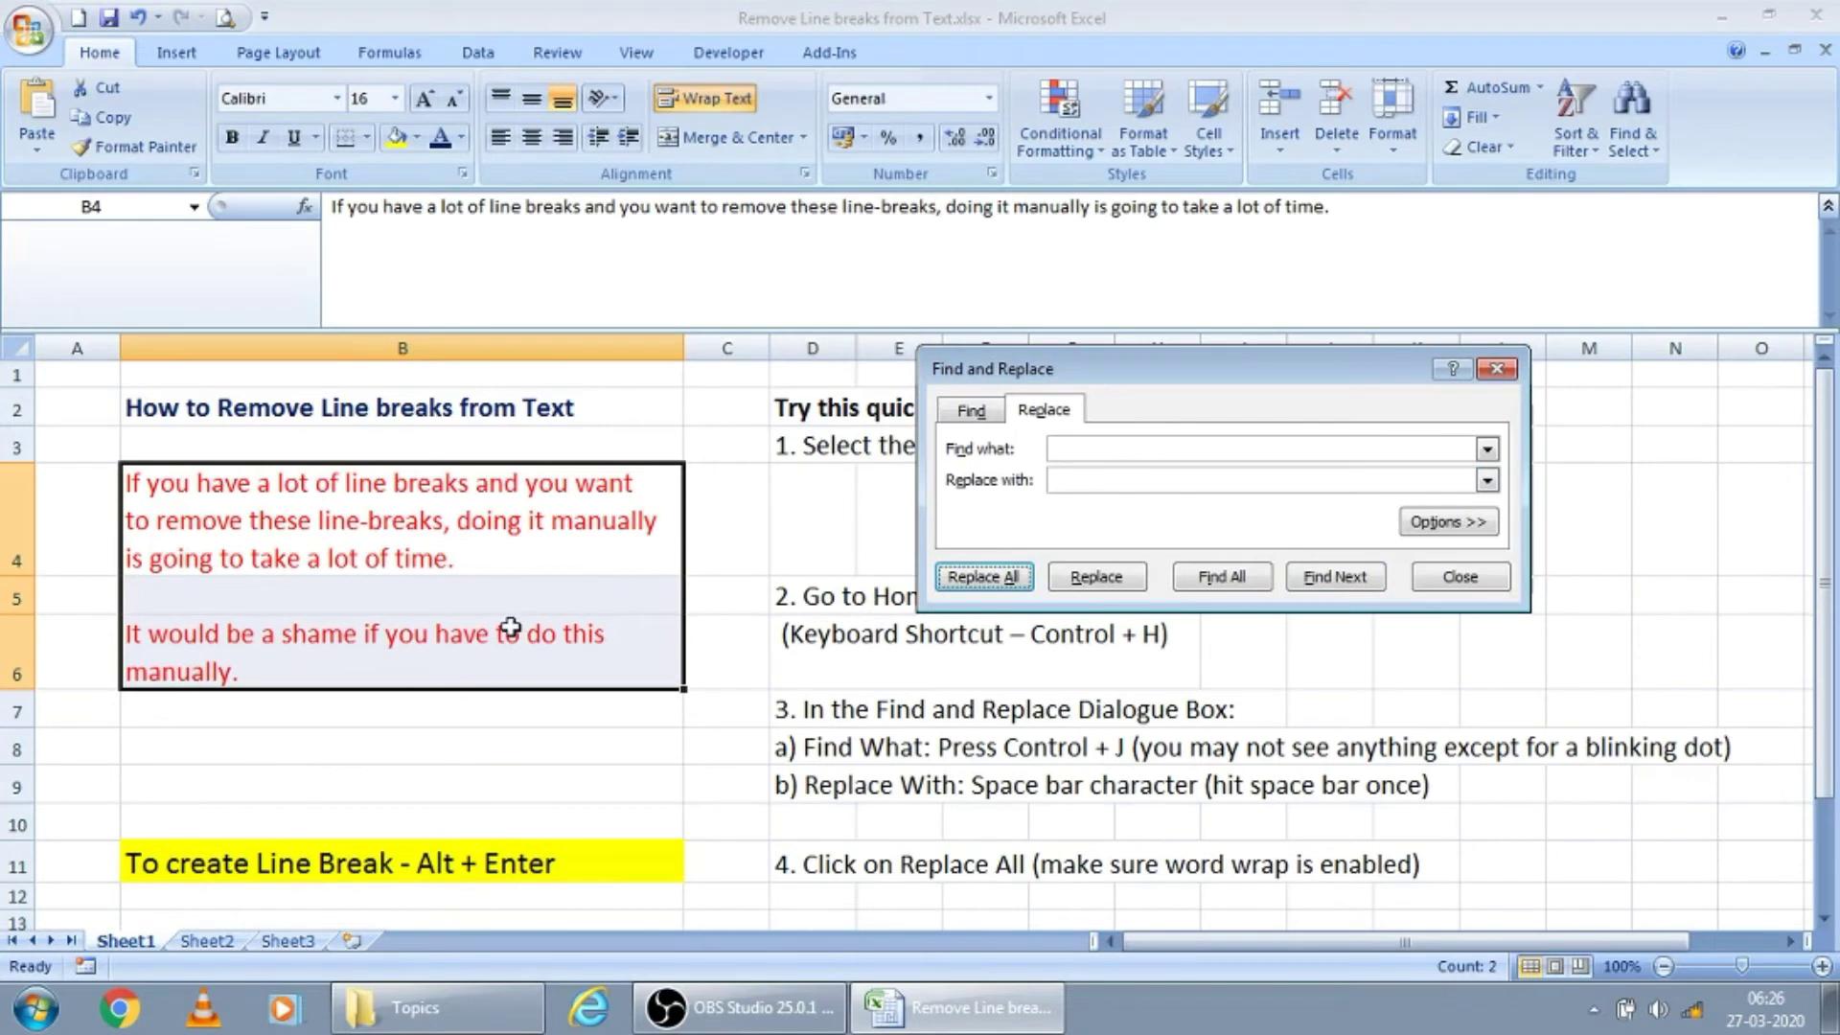
# Check the cleaned text in cells B4 and B6 and close the Find and Replace dialog
pyautogui.click(510, 625)
pyautogui.click(499, 561)
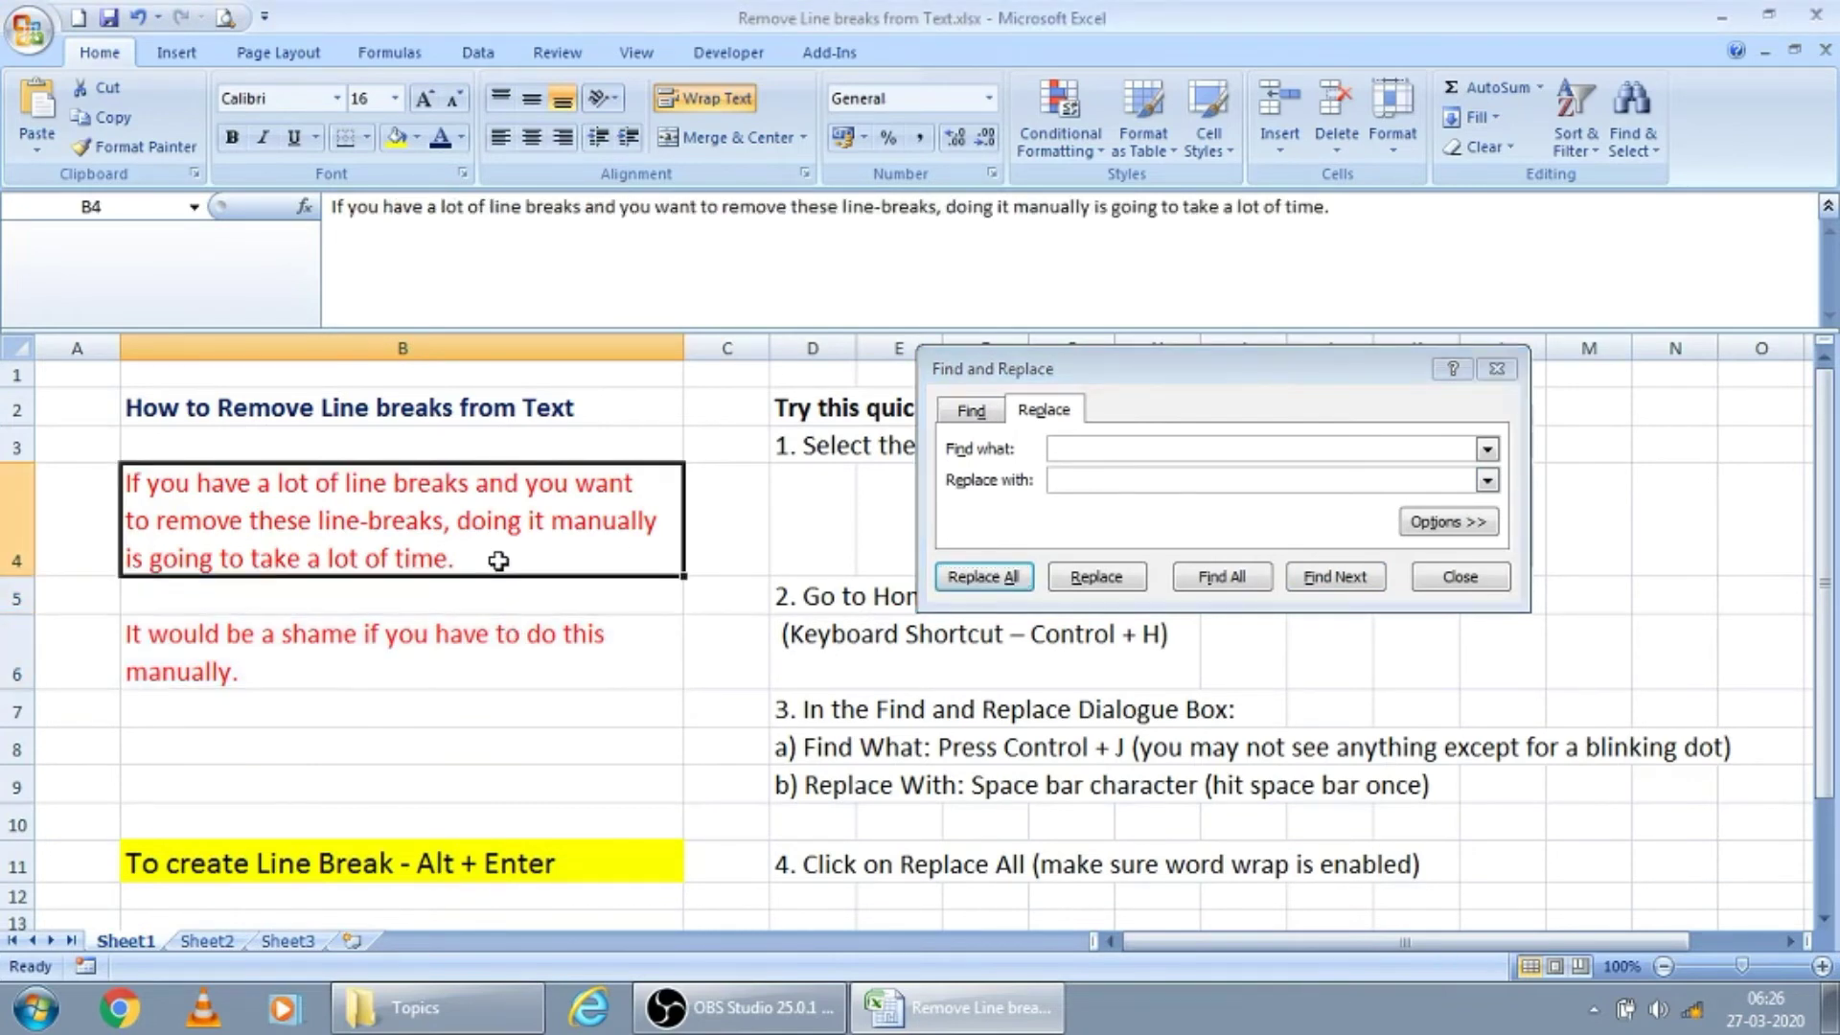
pyautogui.click(499, 659)
pyautogui.keyDown('ctrl'); pyautogui.click(490, 549); pyautogui.keyUp('ctrl')
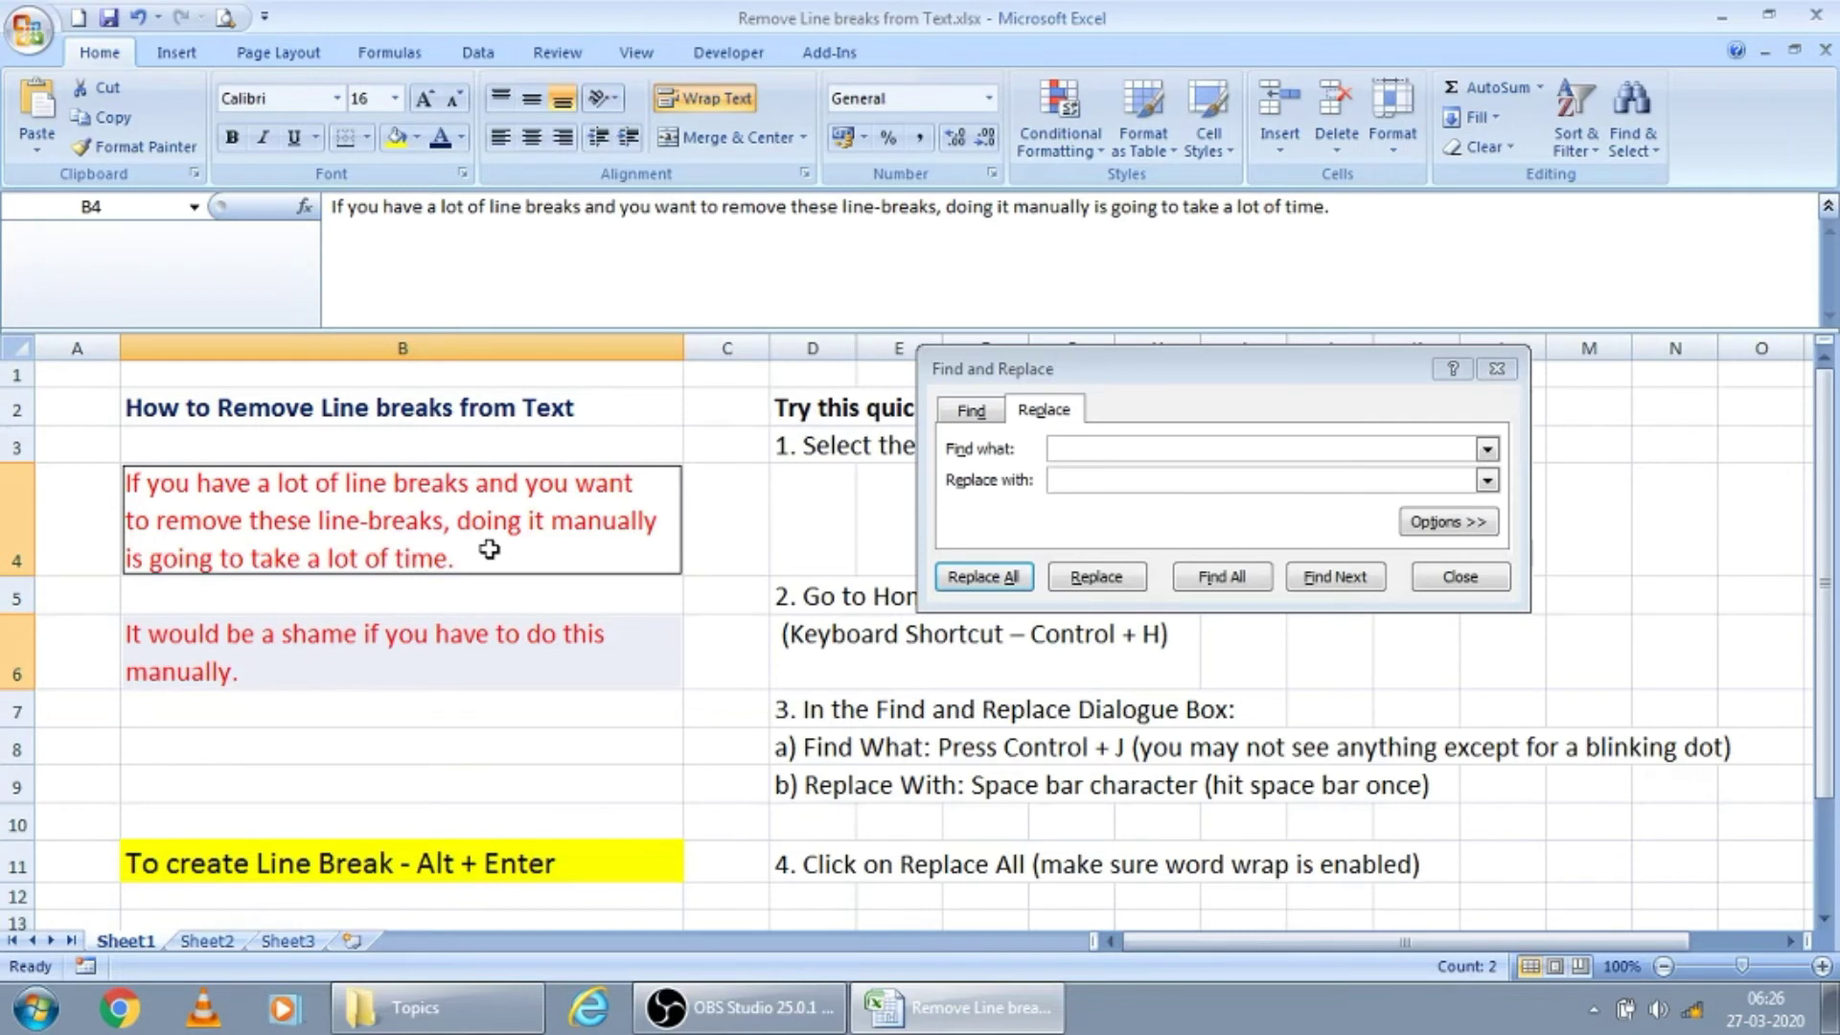
pyautogui.click(1459, 579)
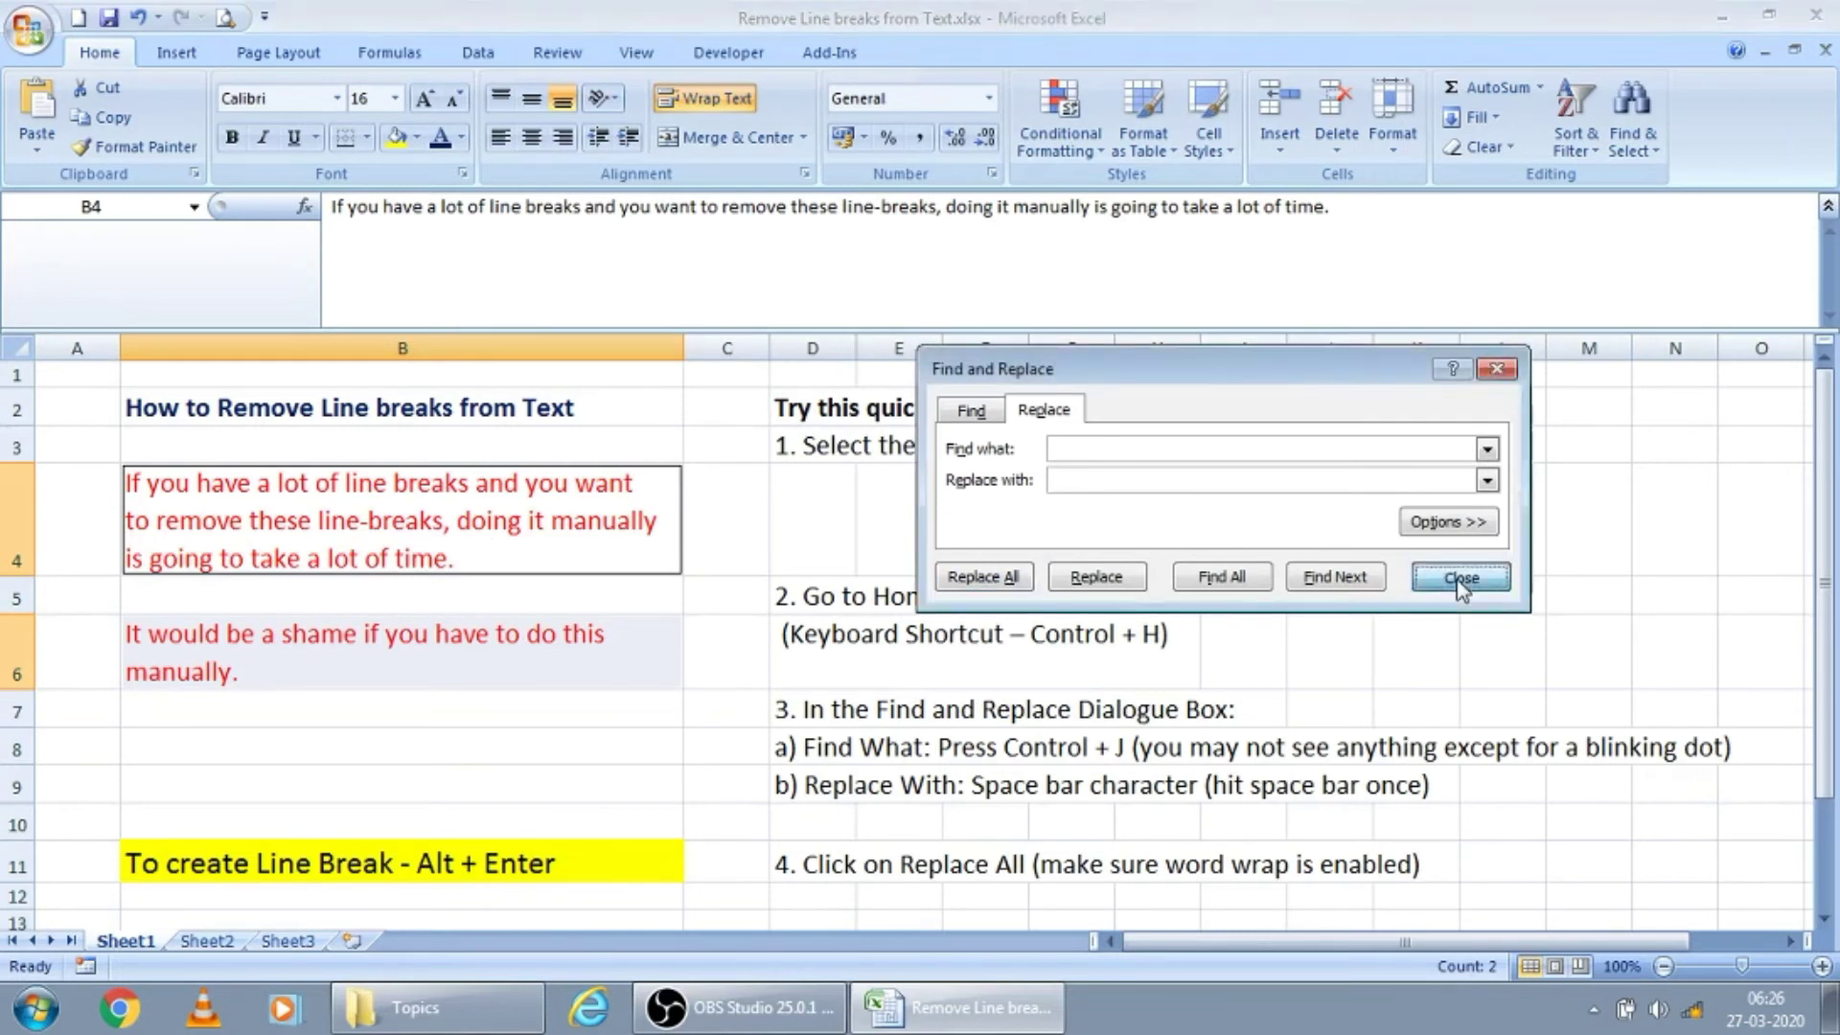
pyautogui.click(624, 551)
pyautogui.keyDown('ctrl'); pyautogui.click(598, 649); pyautogui.keyUp('ctrl')
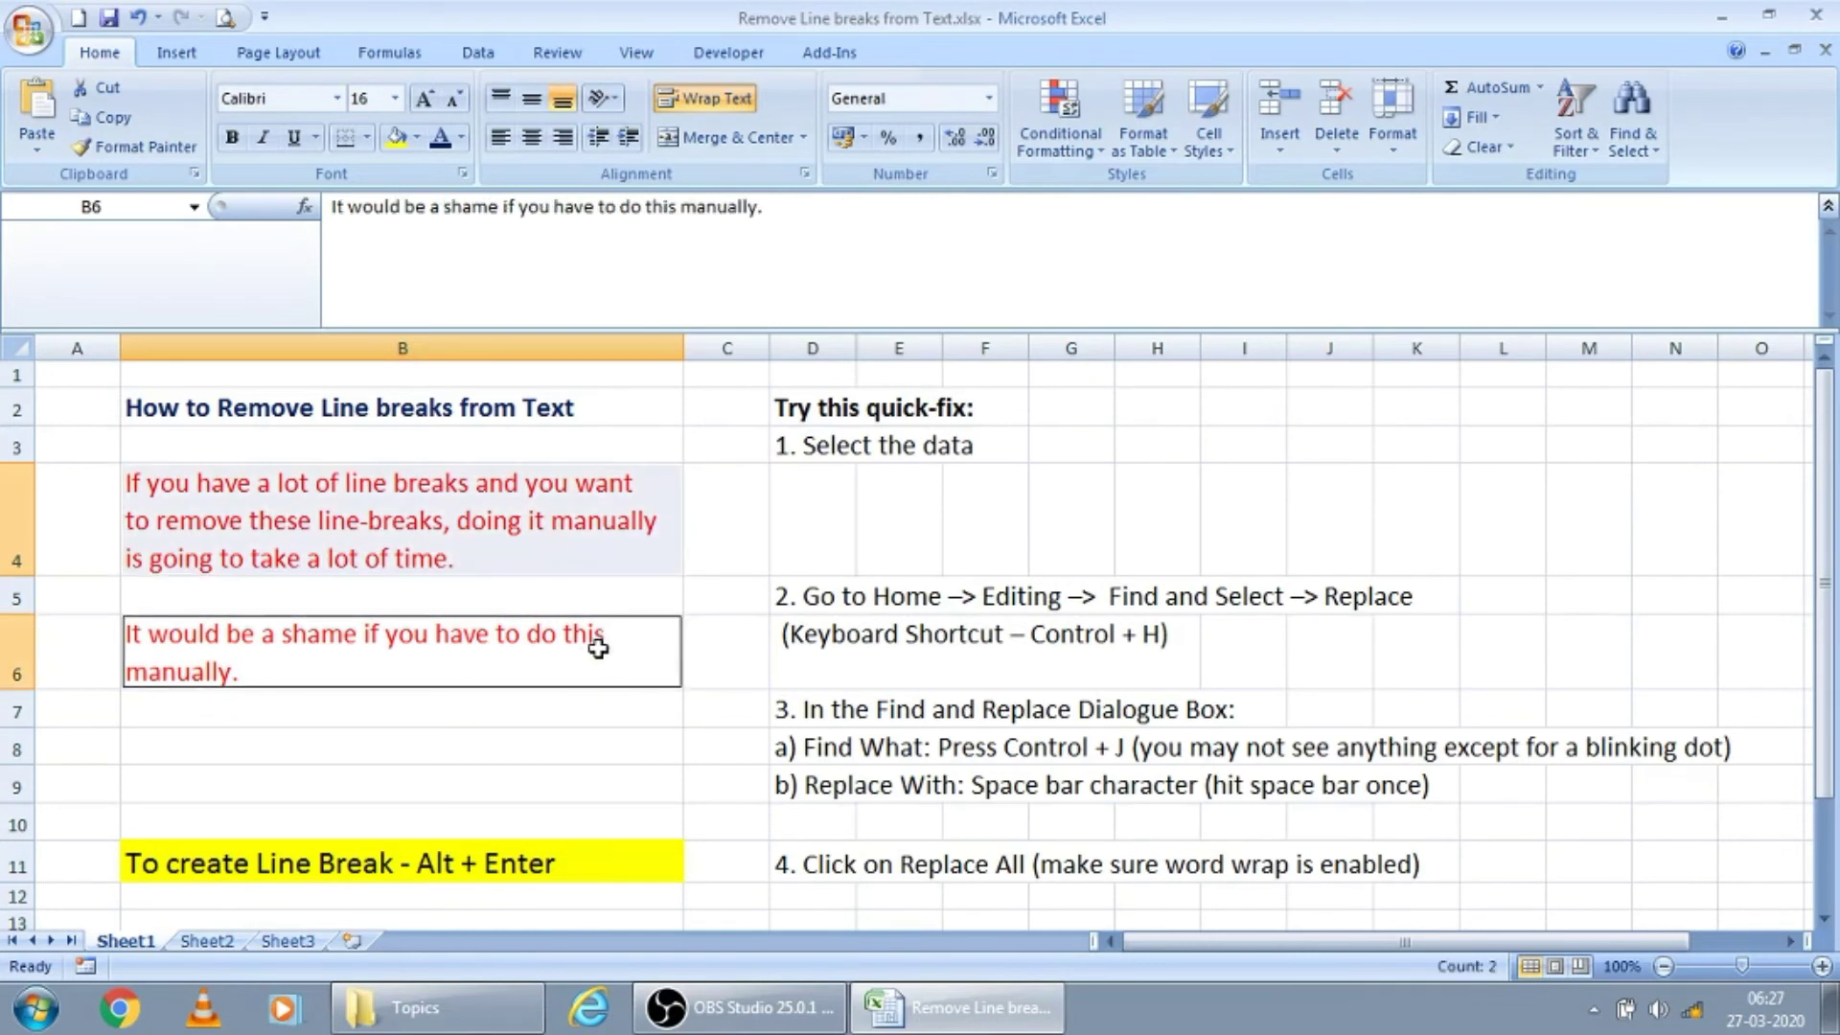
# Turn text wrapping off for cell B4 and back on again
pyautogui.click(535, 561)
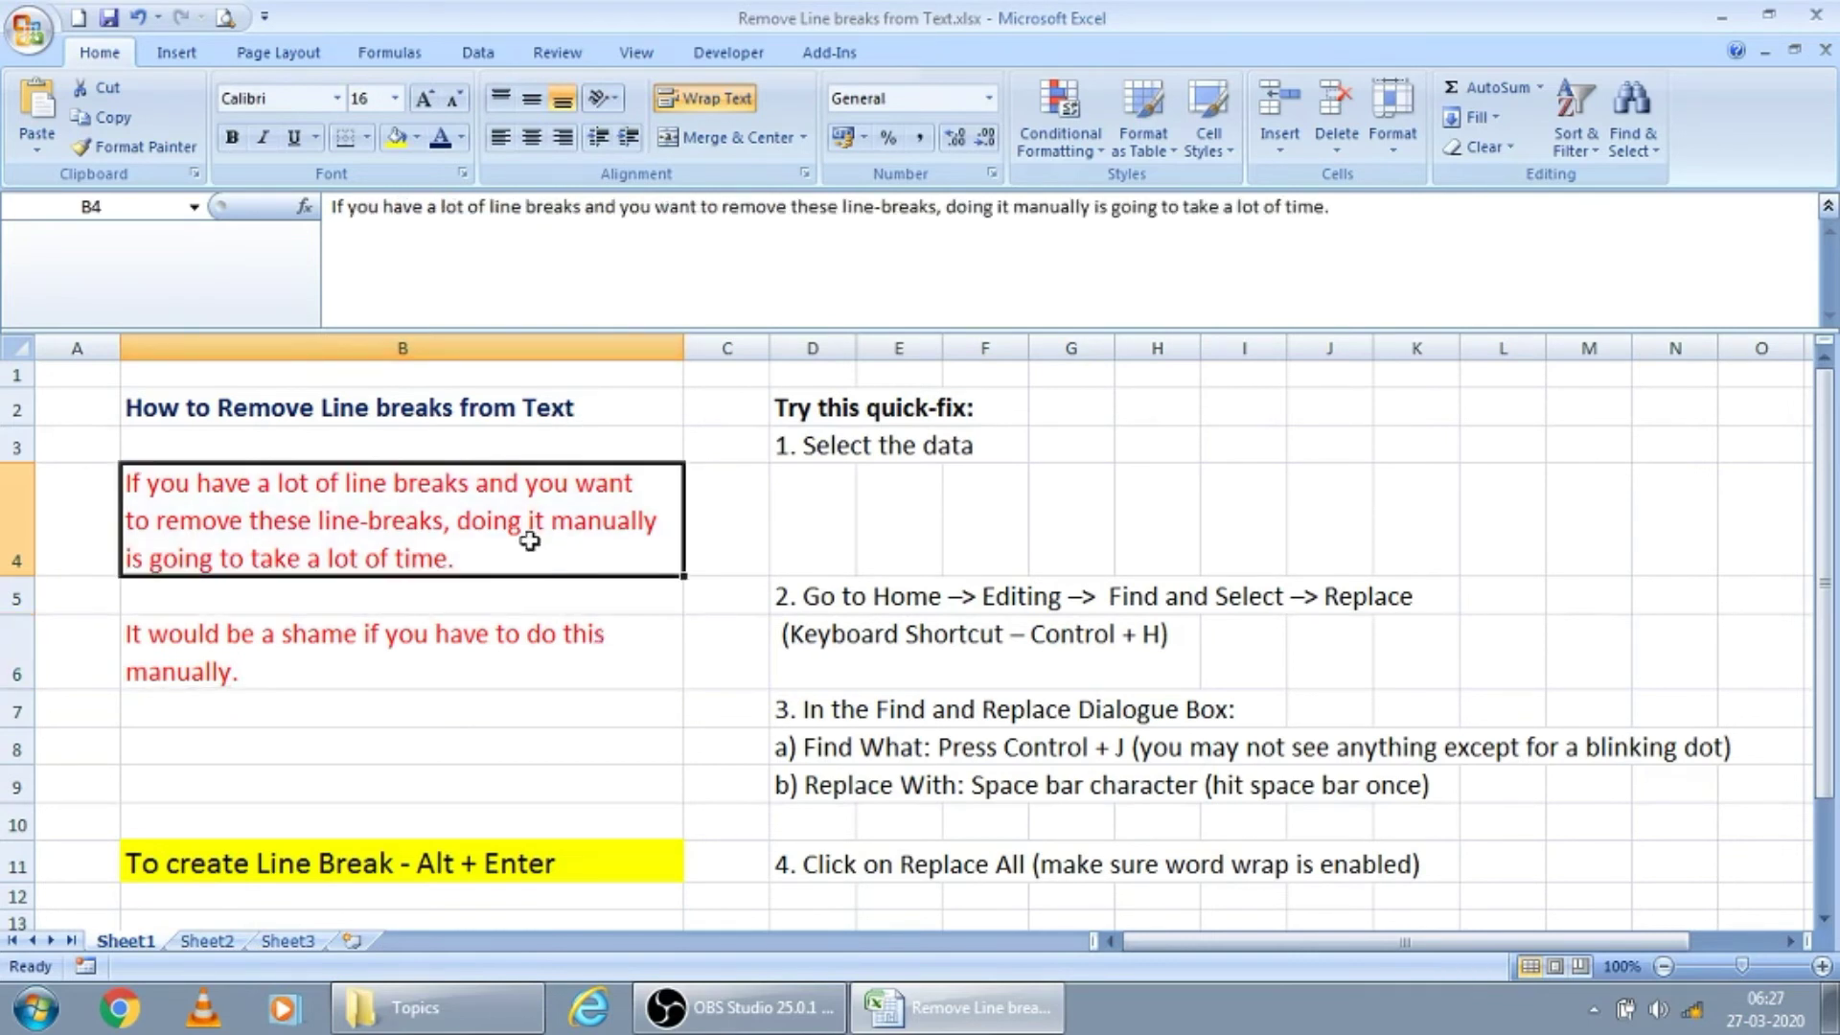
pyautogui.click(696, 104)
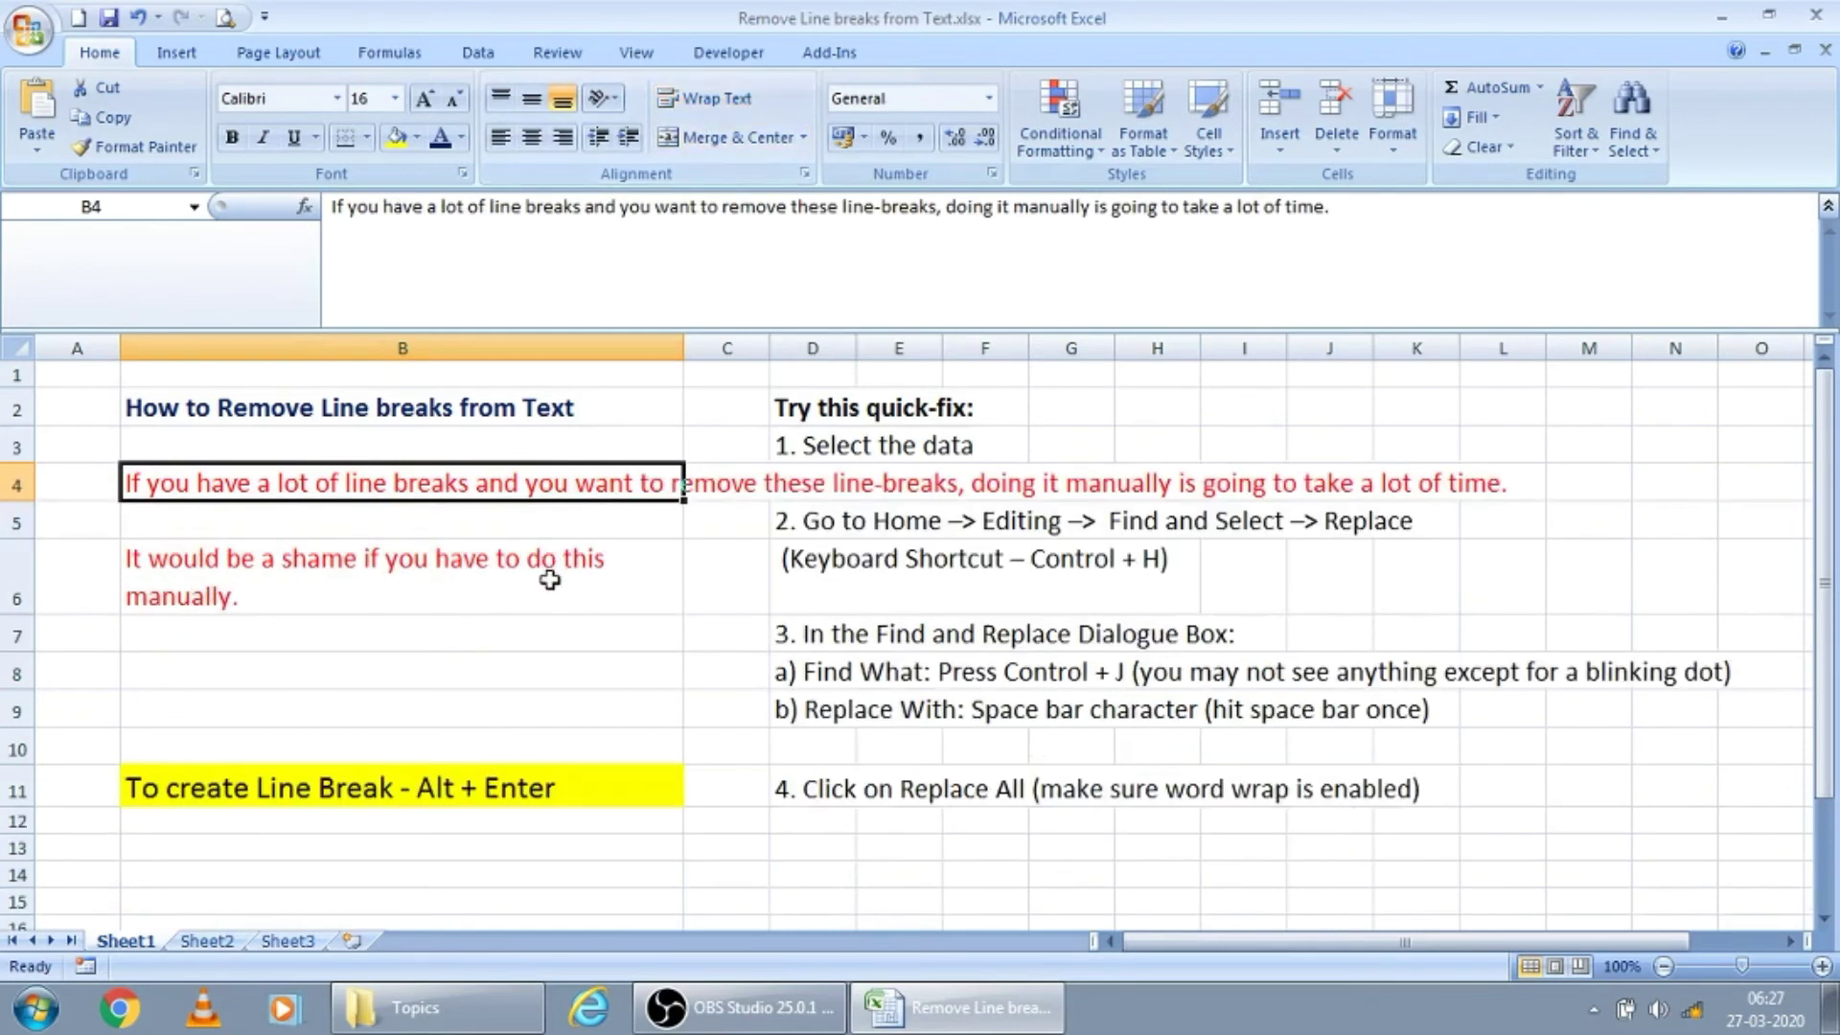
pyautogui.click(707, 103)
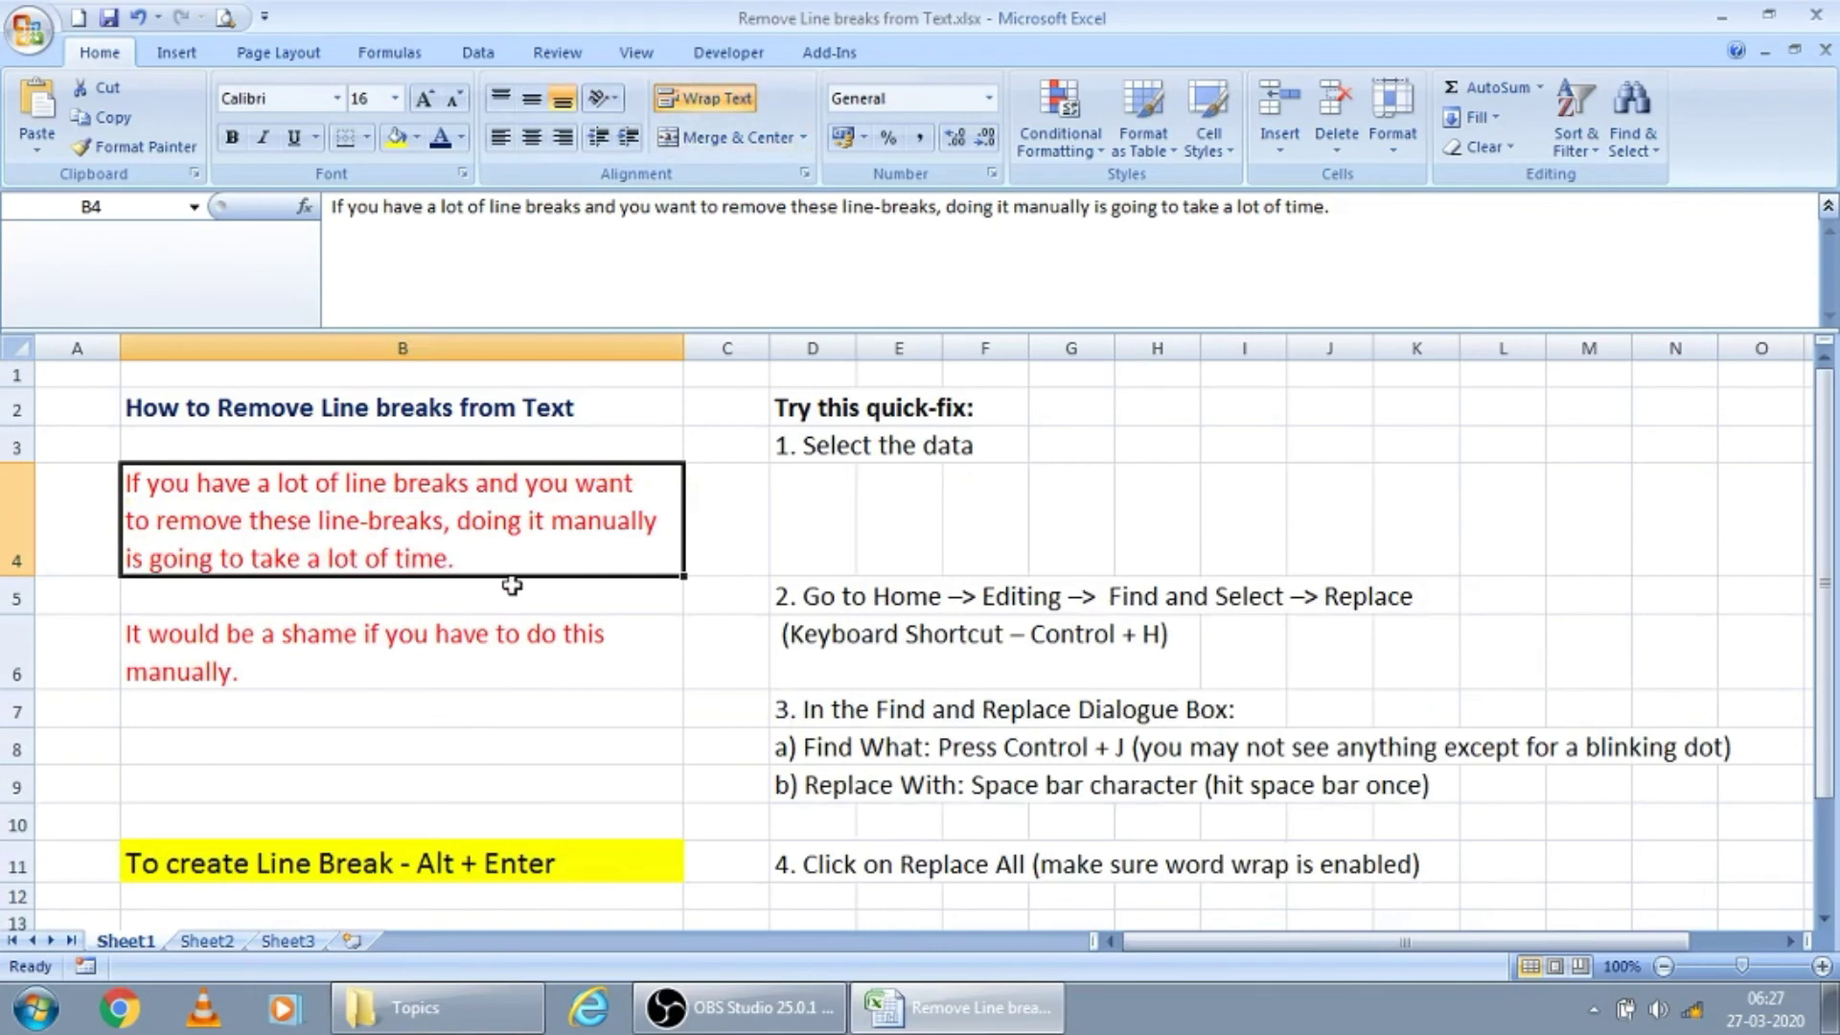